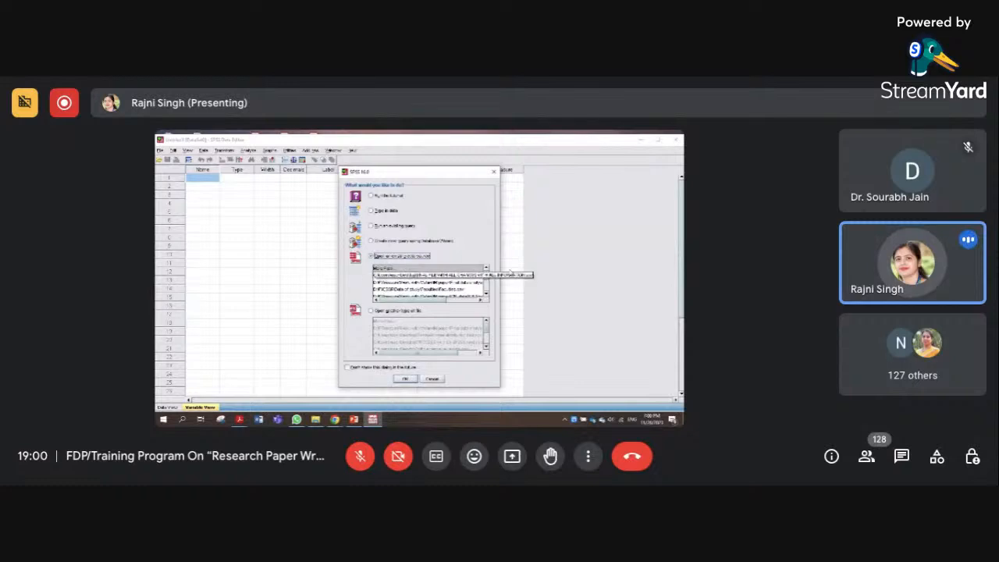
Open the existing data file NCERT Project Final - Copy.sav from the list of recent data sources
left_click(485, 296)
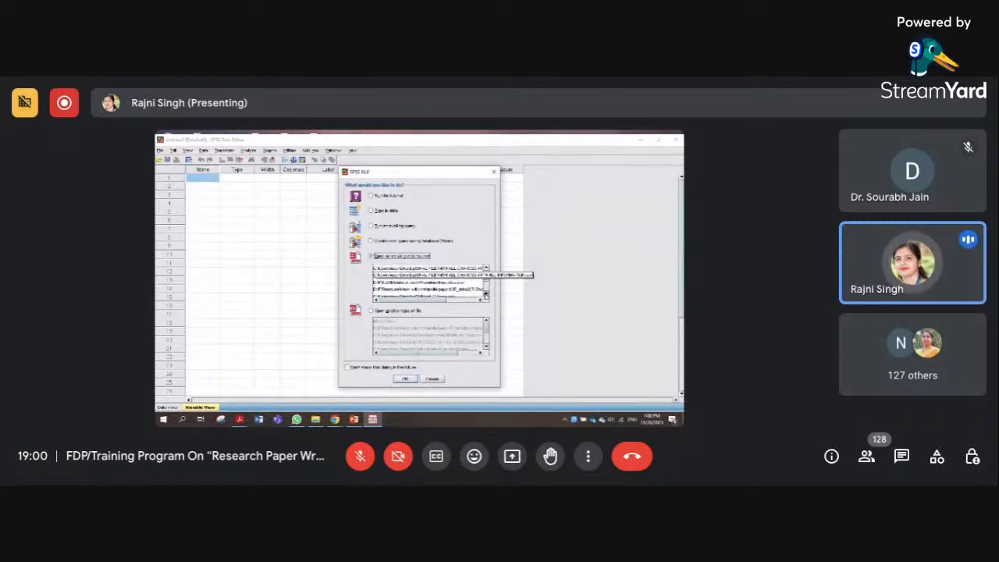
left_click(485, 295)
left_click(486, 295)
left_click(485, 296)
left_click(486, 296)
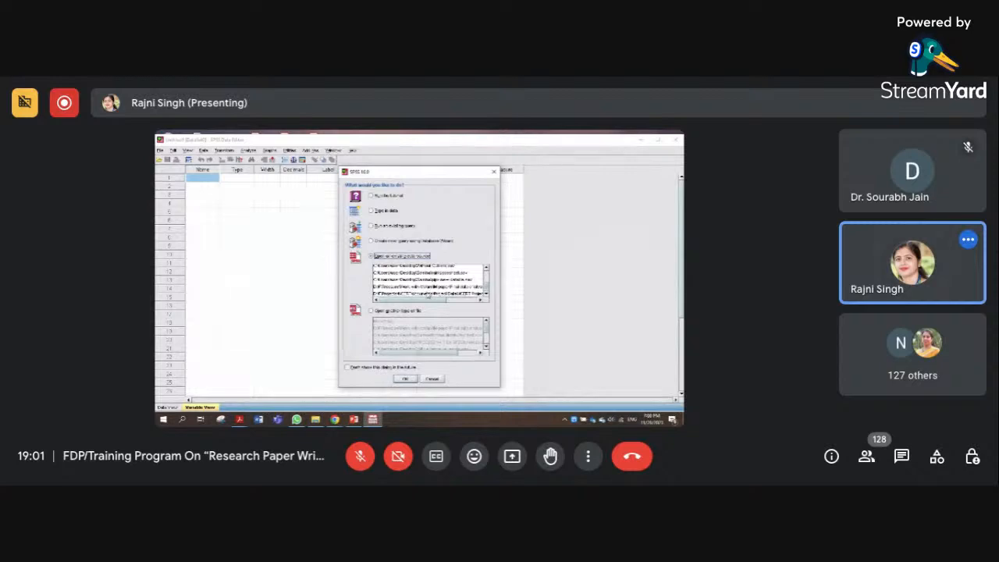
left_click(428, 295)
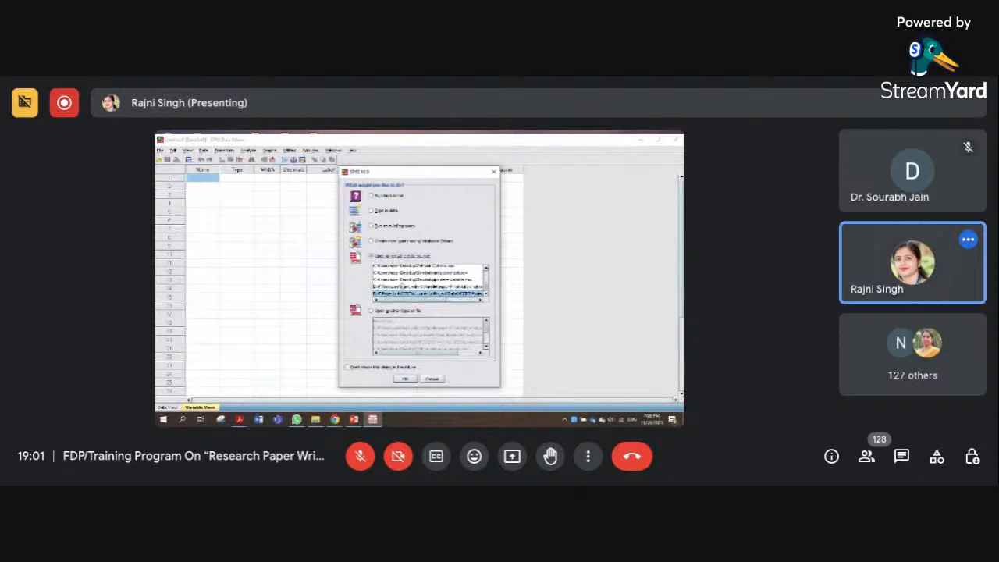
left_click(403, 380)
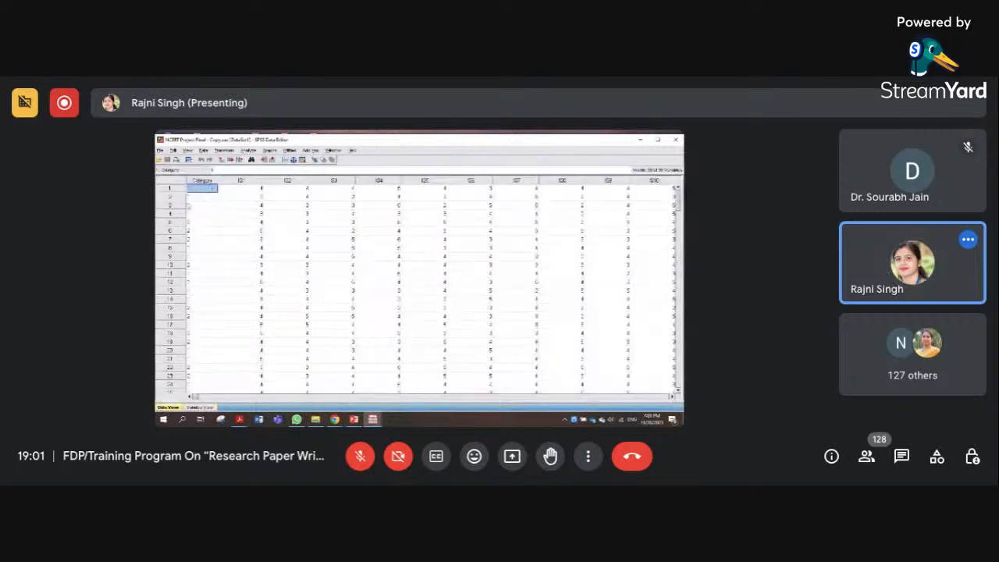
Examine the item columns across the dataset and the definitions of the variables IS1 to IS7
left_click(283, 397)
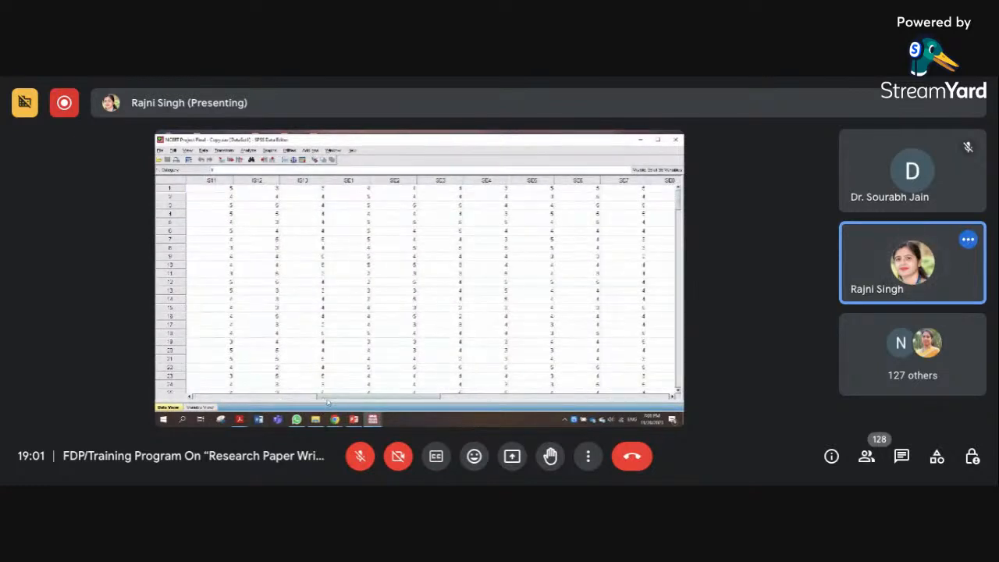
left_click_drag(328, 402, 209, 400)
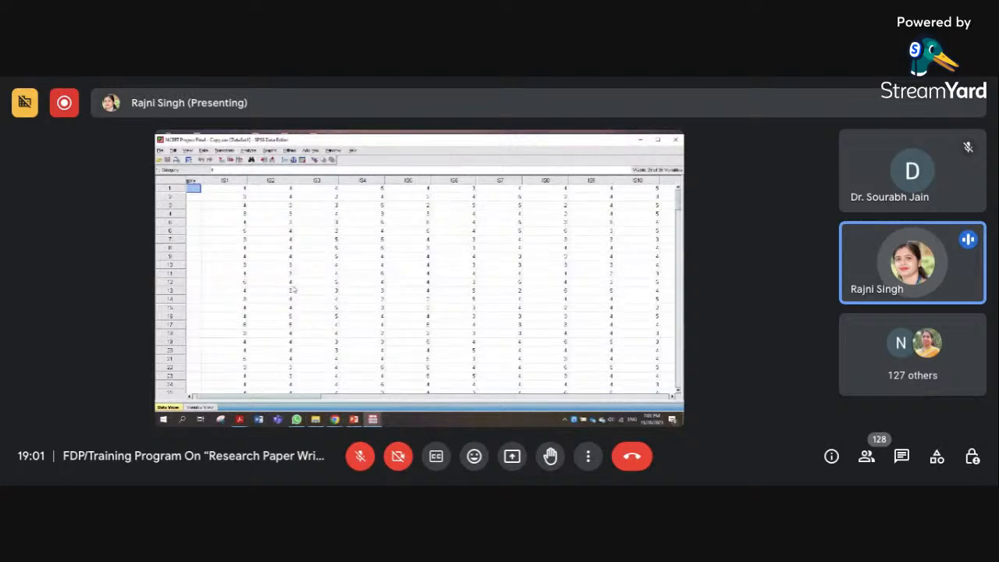
left_click(200, 408)
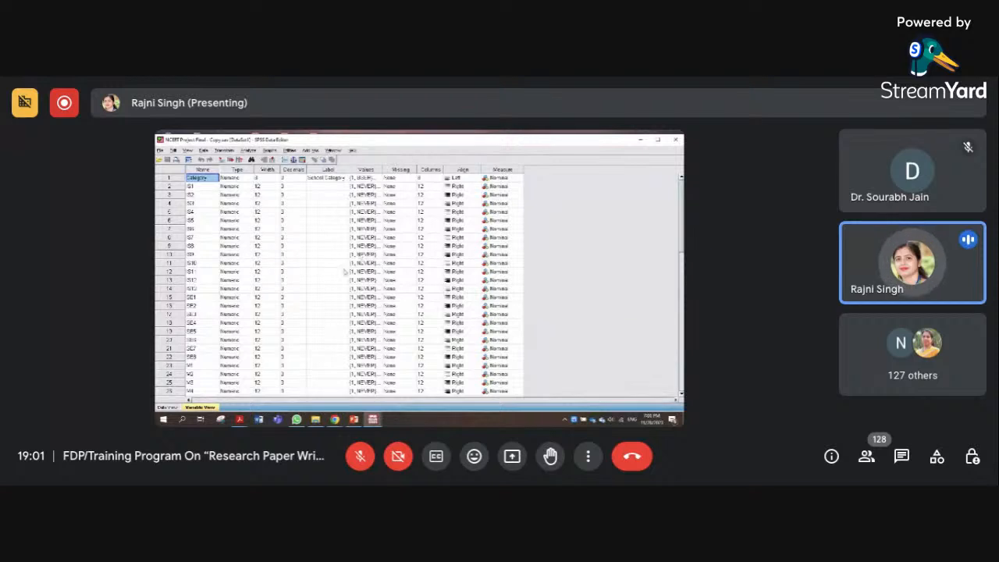
left_click(188, 187)
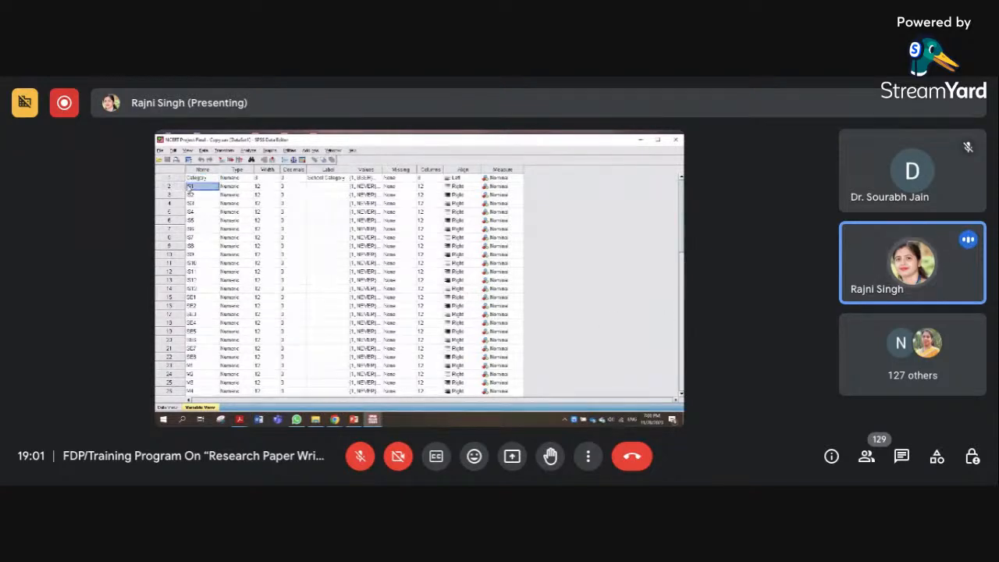
left_click(194, 195)
left_click(193, 204)
left_click(192, 212)
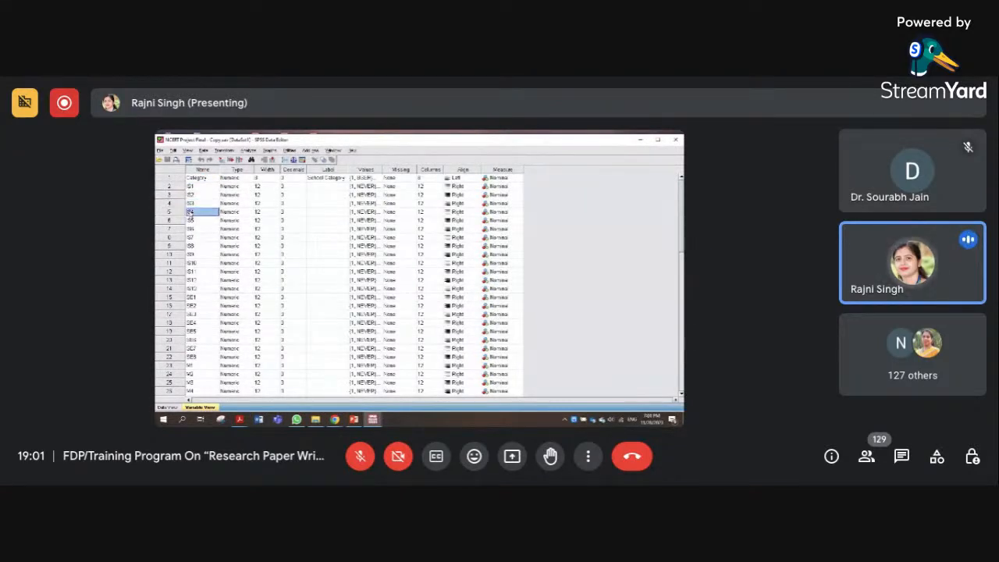
left_click(191, 220)
left_click(191, 228)
left_click(193, 237)
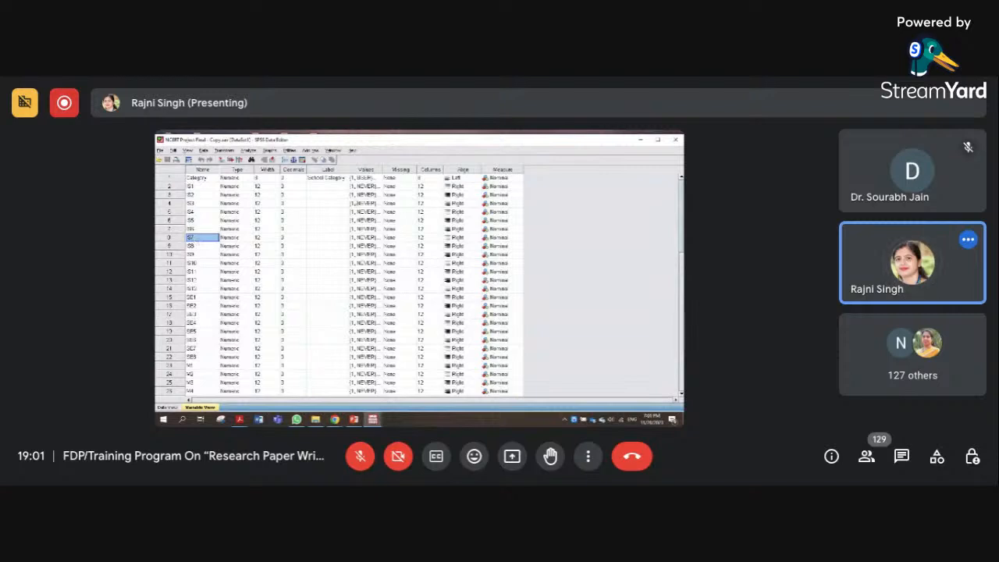
Review the value labels of the Category variable and check them against the data rows
left_click(367, 178)
left_click(380, 178)
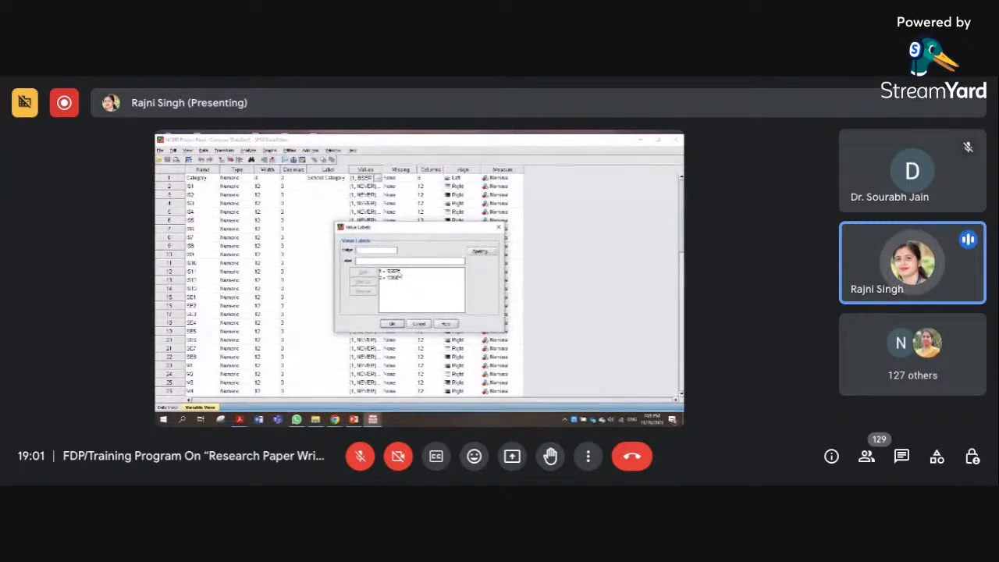
left_click(391, 272)
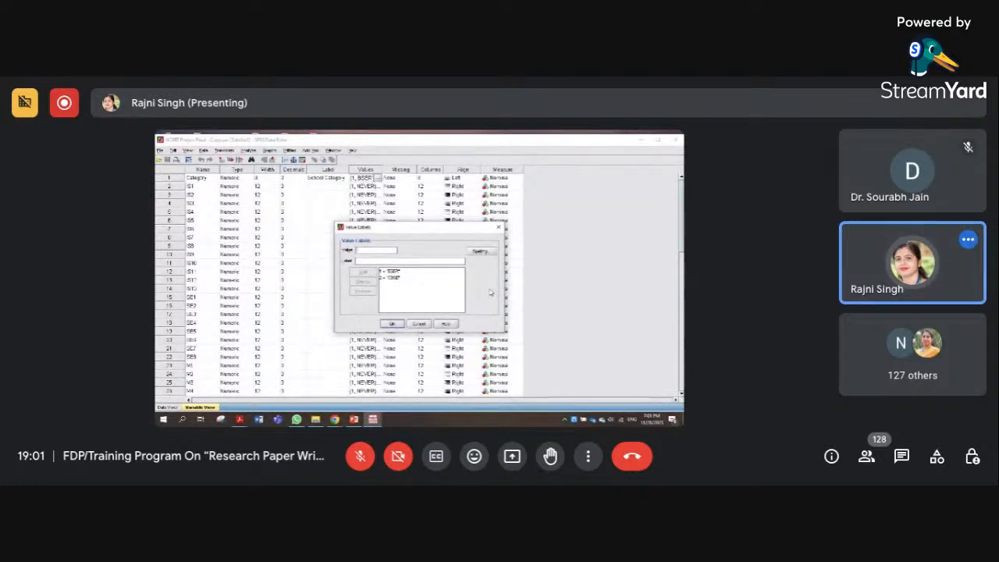
left_click(393, 324)
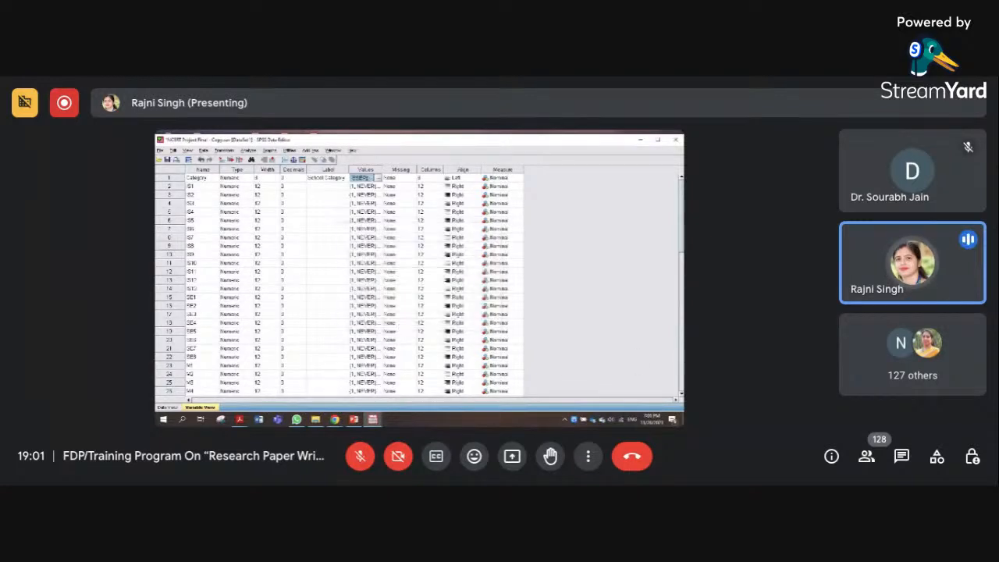
left_click(167, 407)
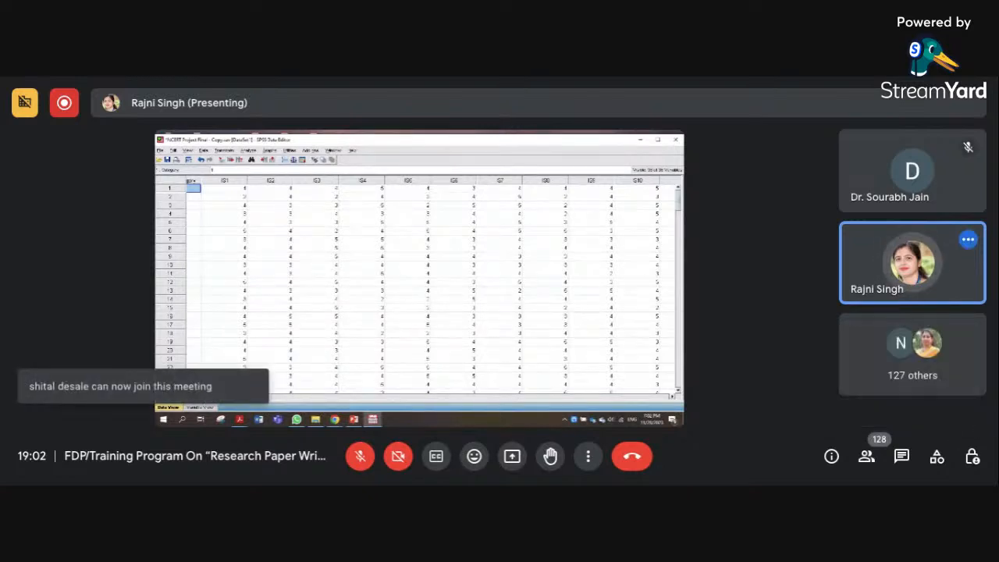
left_click(201, 408)
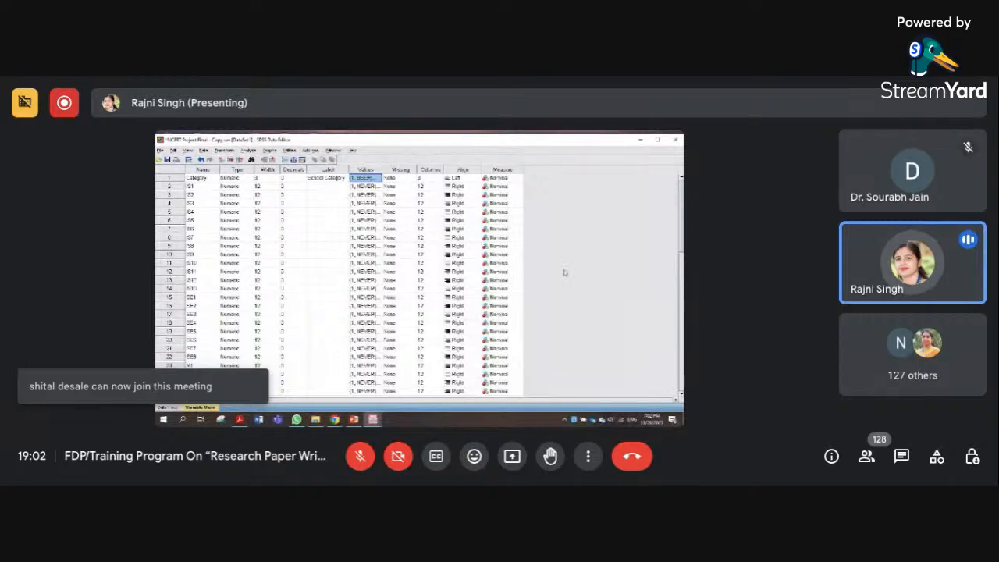
Review the frequency-scale value labels defined for the IS1 variable
left_click(373, 186)
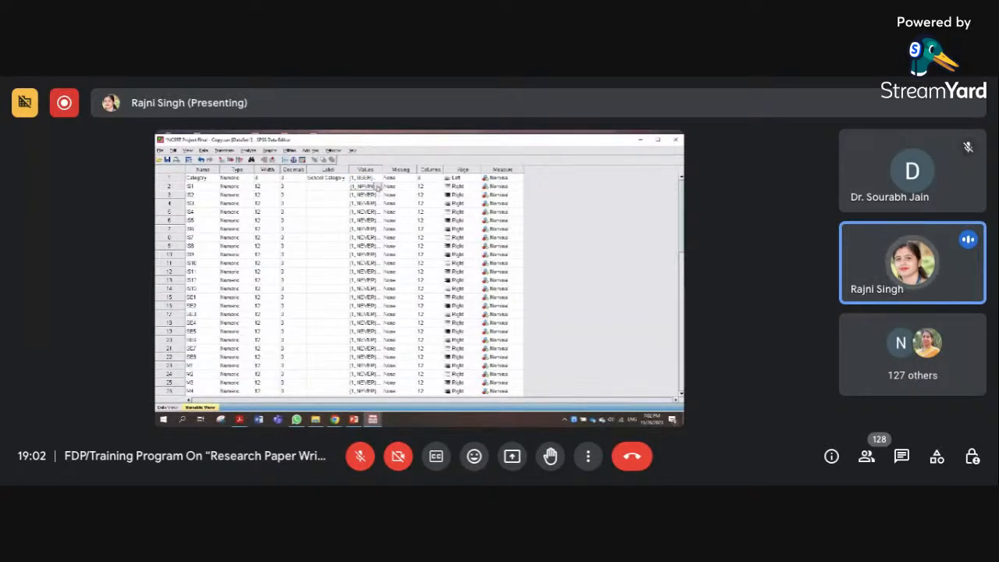
left_click(377, 187)
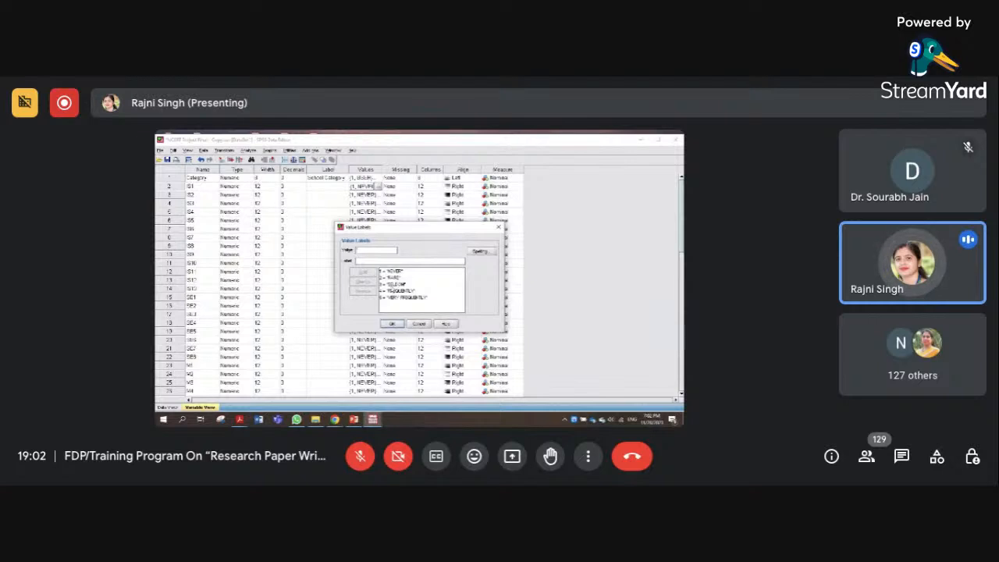
left_click(440, 298)
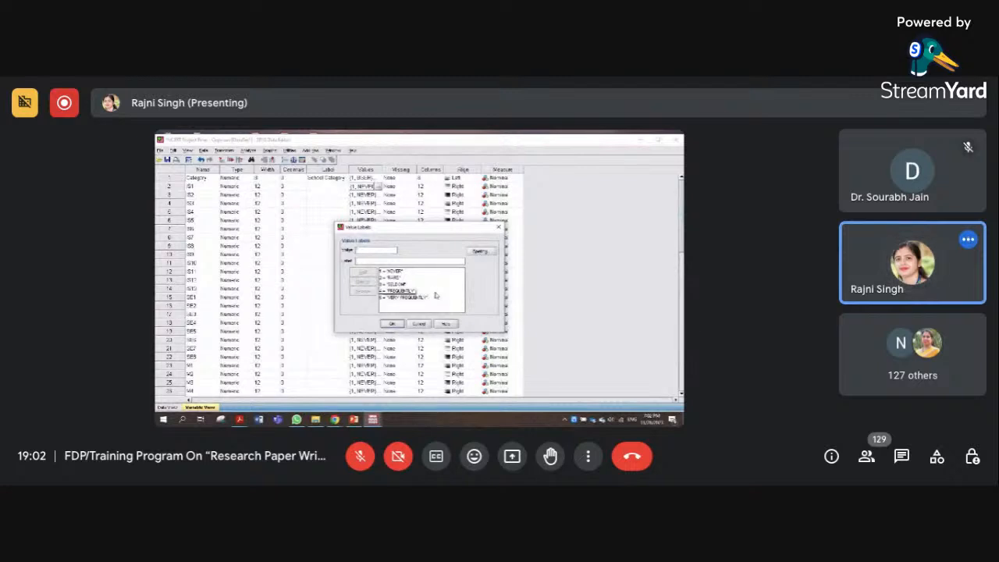
left_click(393, 324)
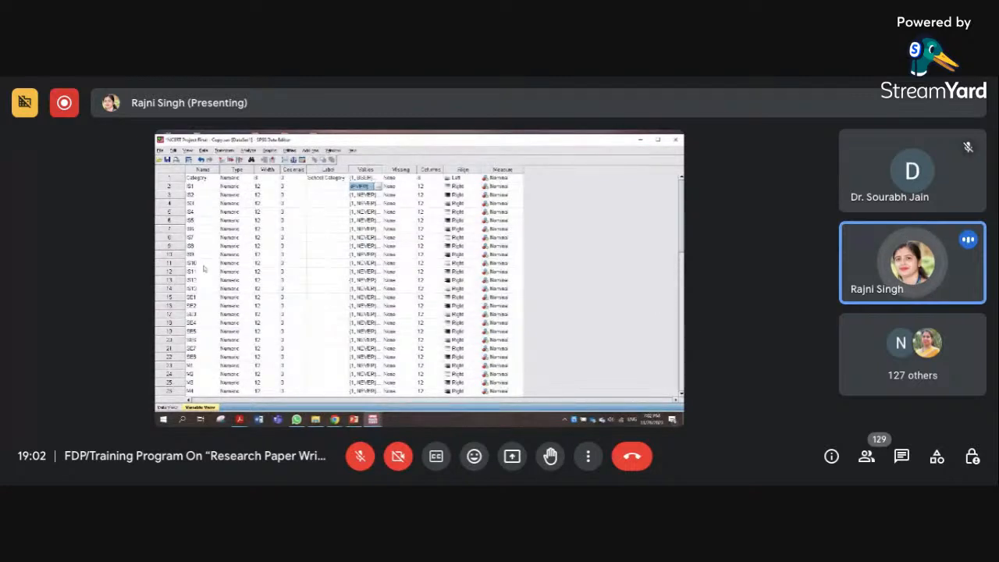
Examine the last variables in the variable list, including SEF, MT and IST
scroll(205, 312, "down", 5)
left_click(192, 331)
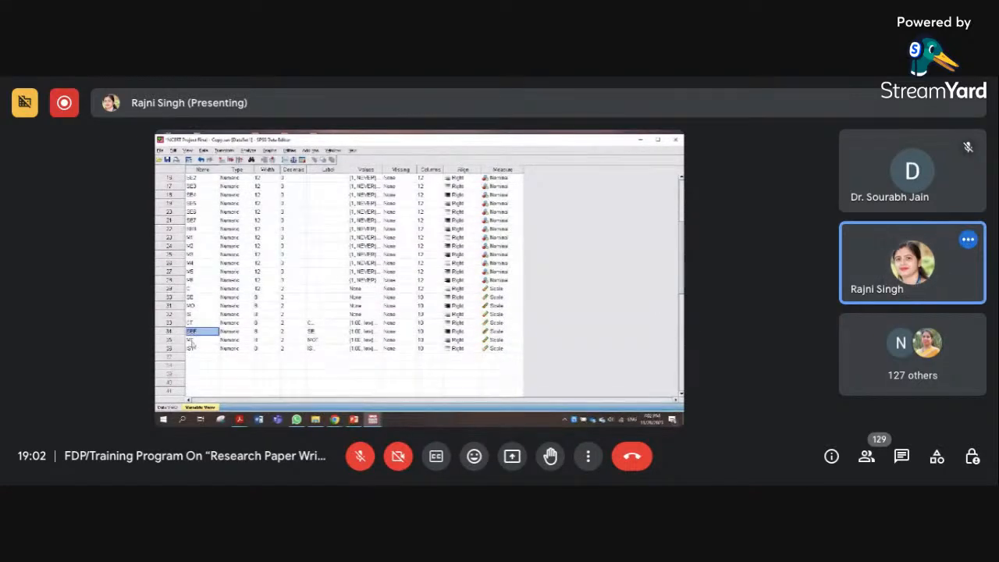
left_click(193, 340)
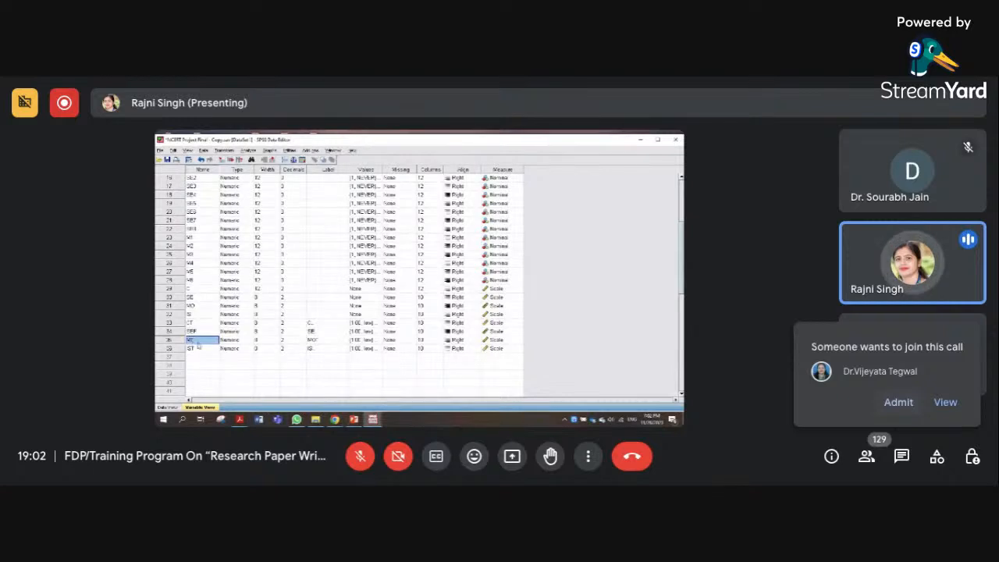
left_click(190, 349)
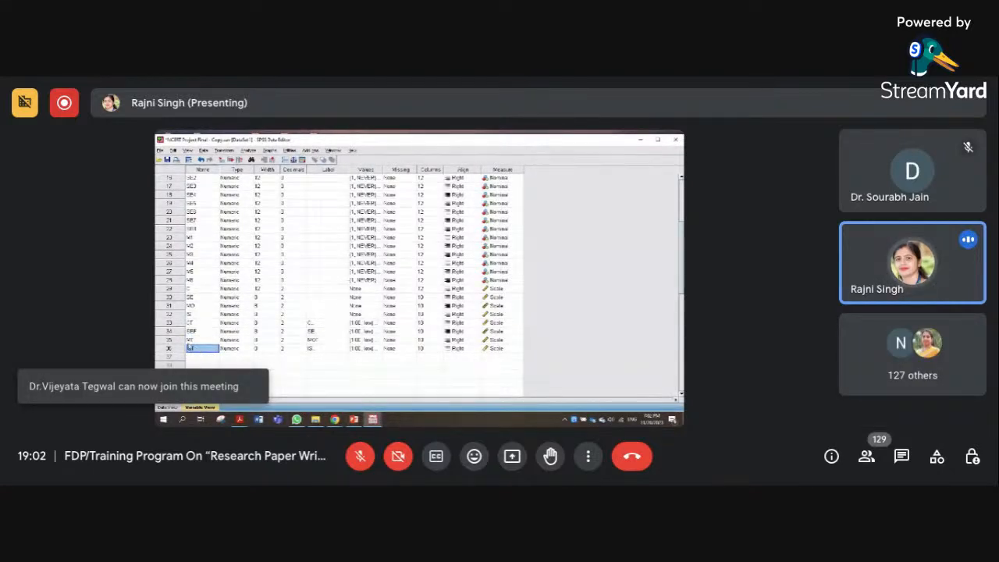
scroll(195, 334, "up", 1)
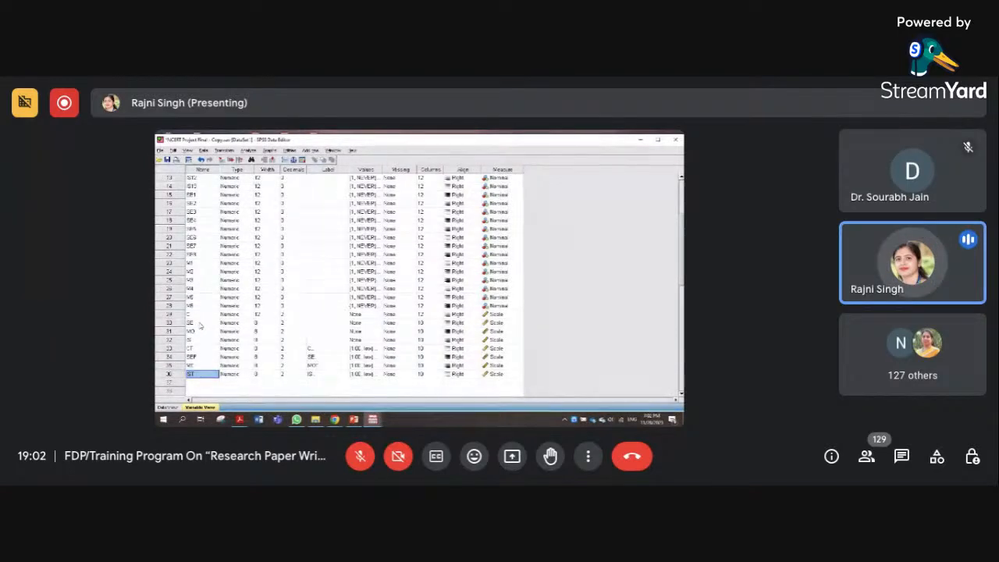
Review the value labels defined for the CT variable
left_click(368, 349)
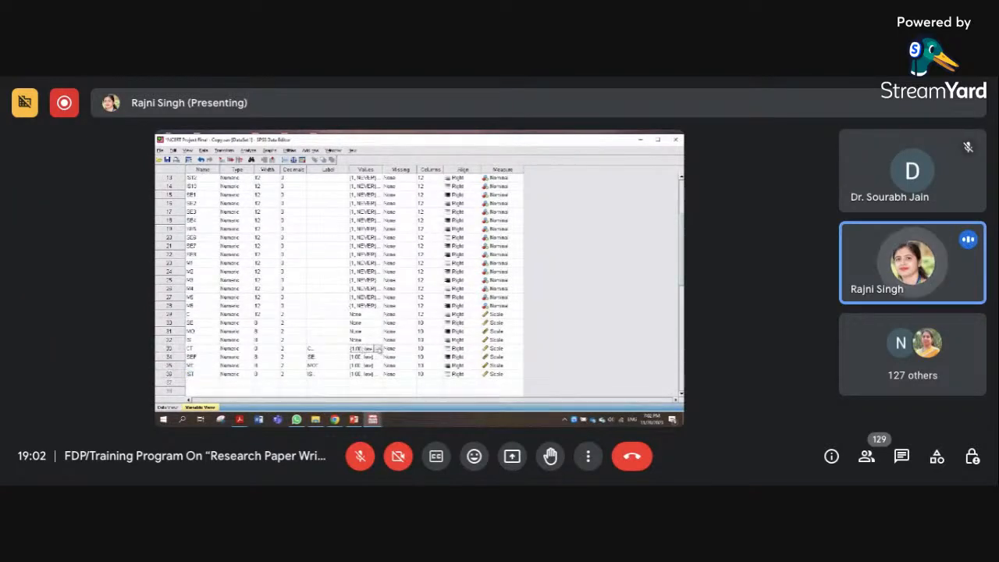
left_click(380, 350)
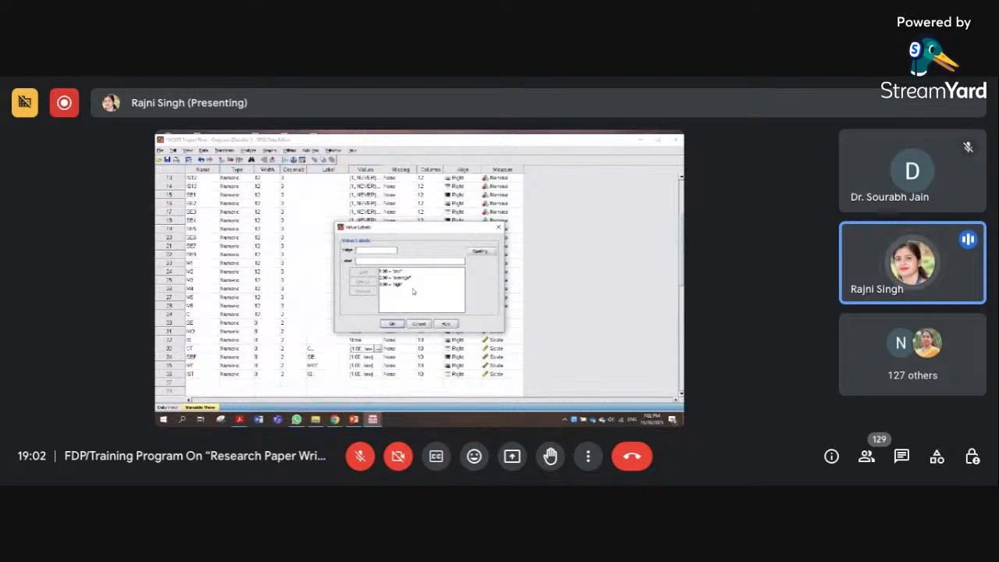
left_click(498, 228)
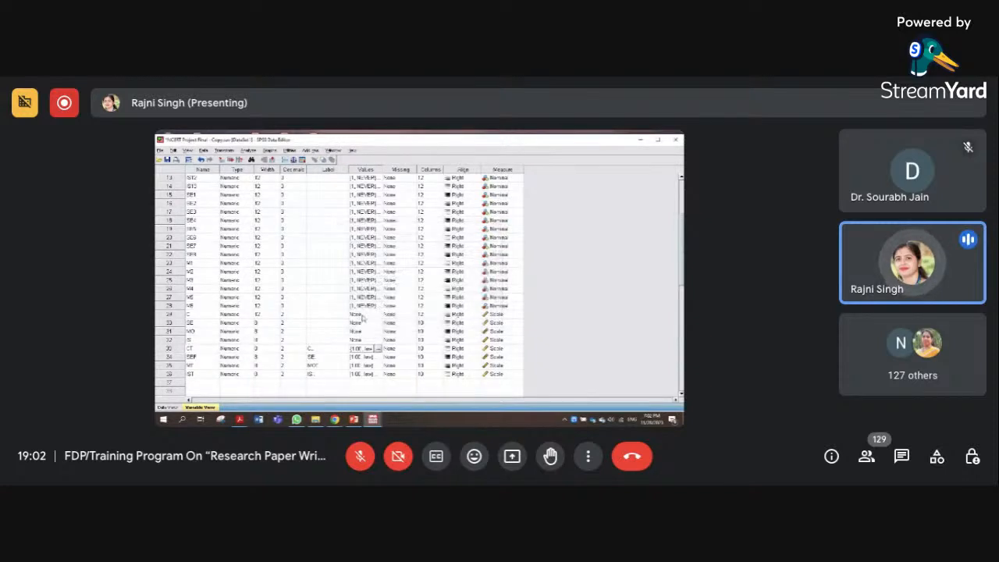
left_click(379, 350)
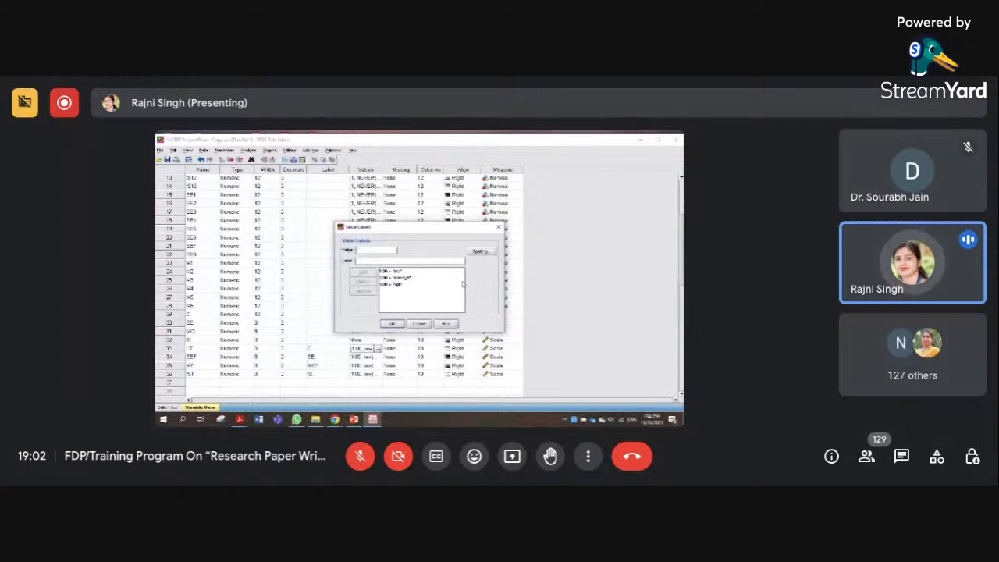
left_click(392, 323)
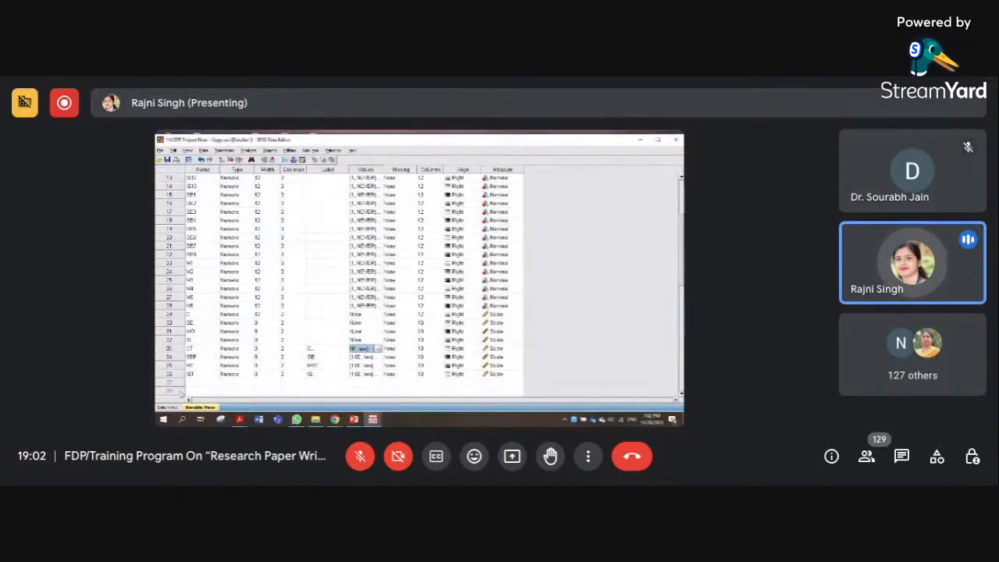
Compare the data rows with the variable definitions, inspecting the IS1 and Category columns
left_click(168, 407)
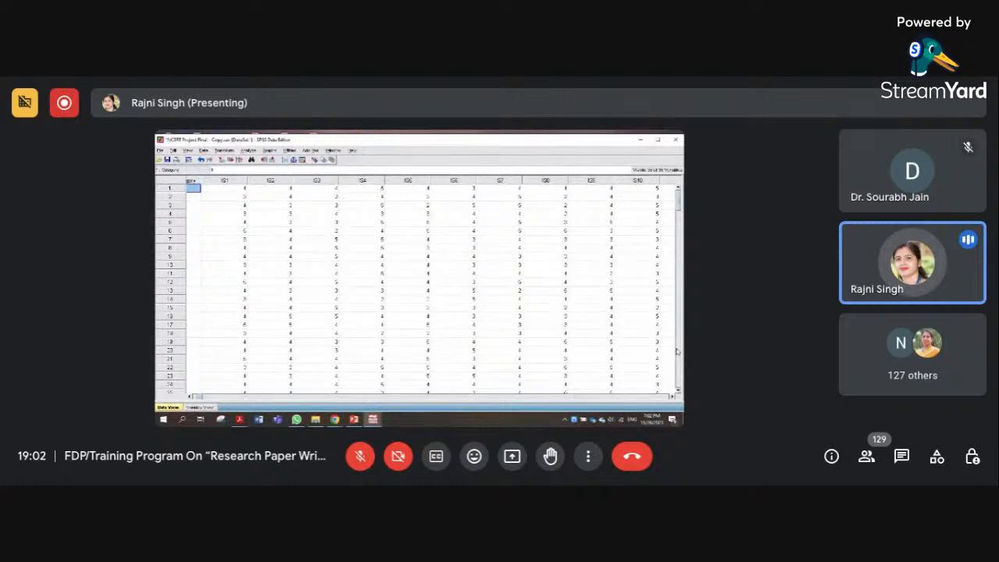
left_click(198, 407)
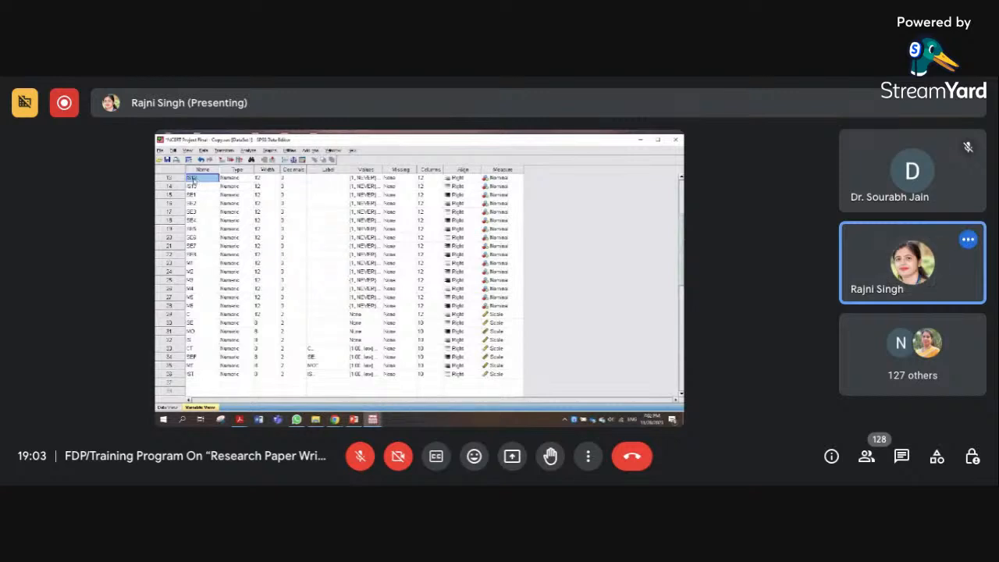
left_click(167, 407)
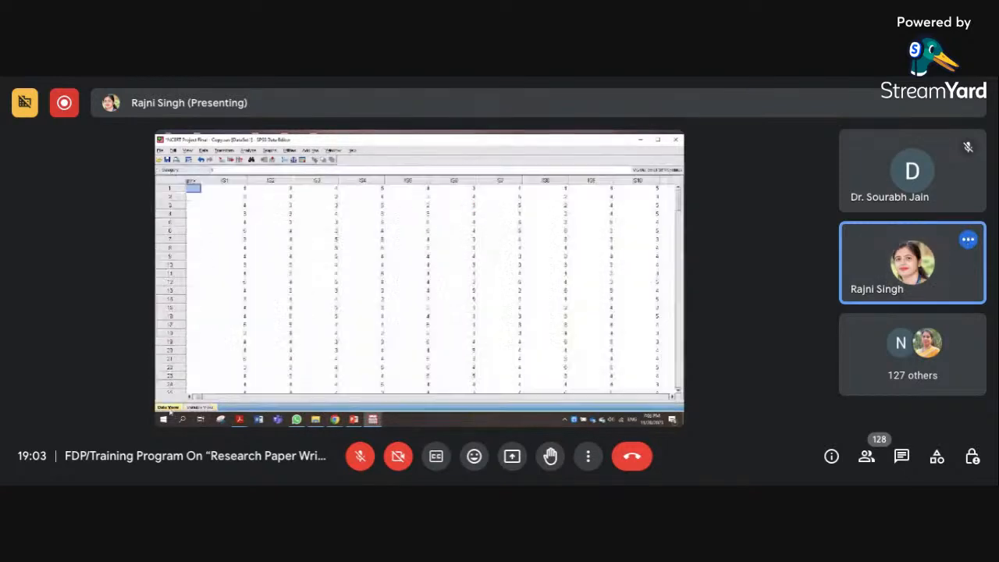
left_click(225, 180)
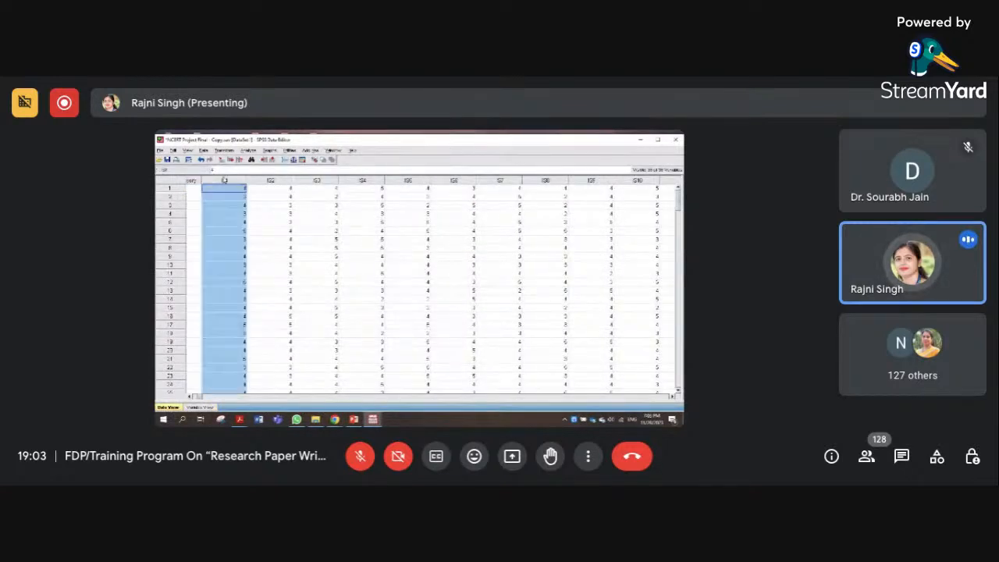
left_click(258, 399)
left_click_drag(281, 398, 197, 400)
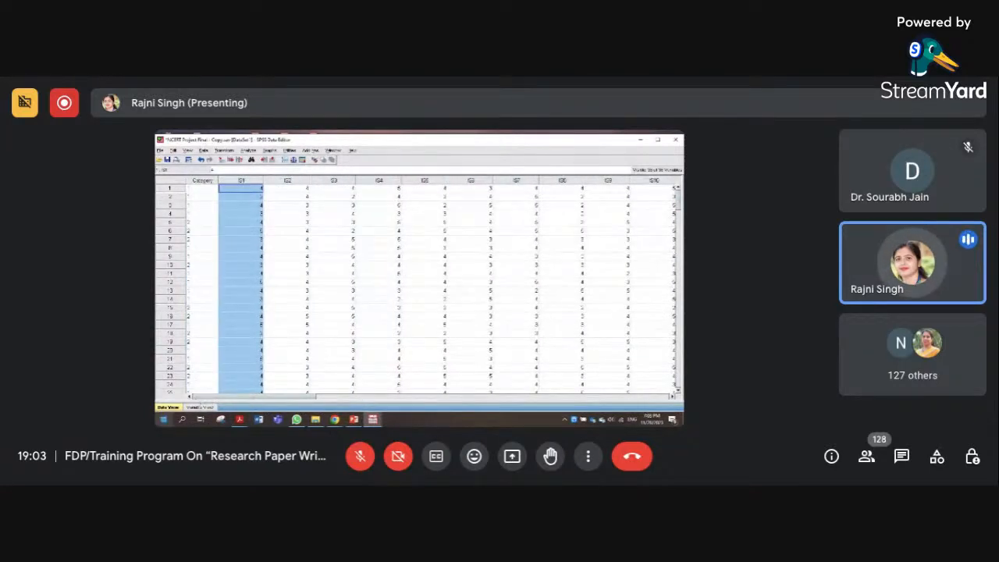
left_click(201, 181)
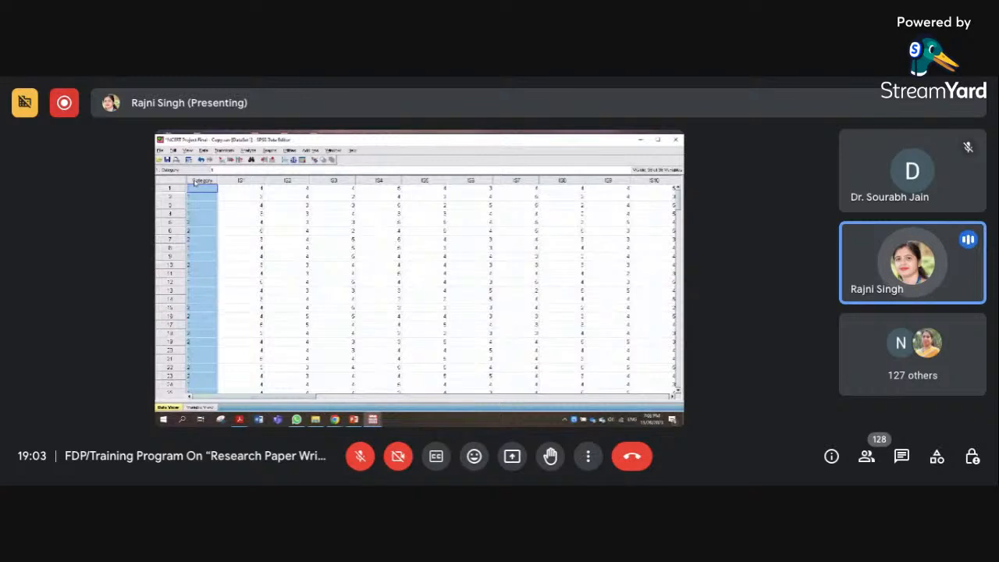
left_click(200, 407)
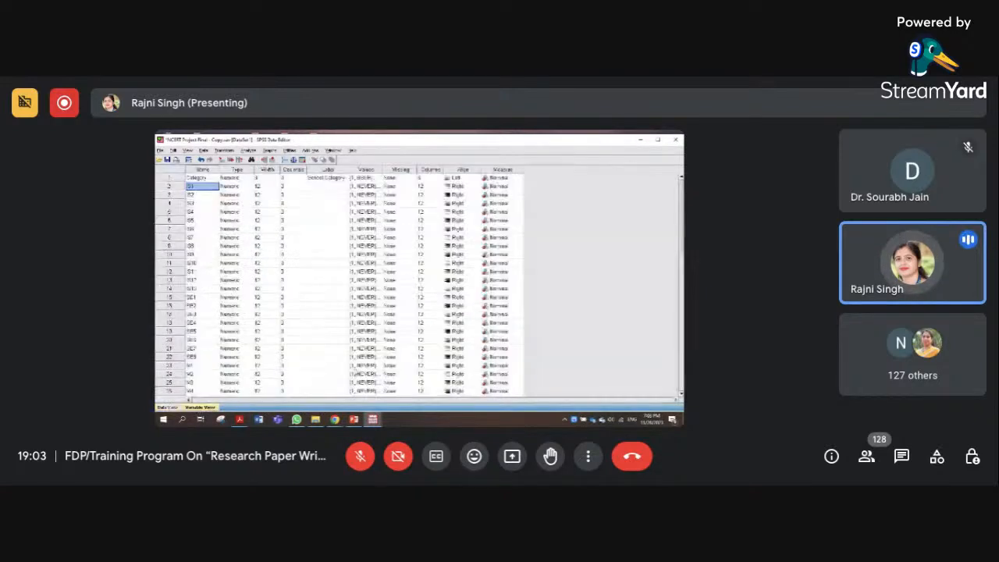
Review the value labels defined for the Category variable and return to the data rows
left_click(378, 178)
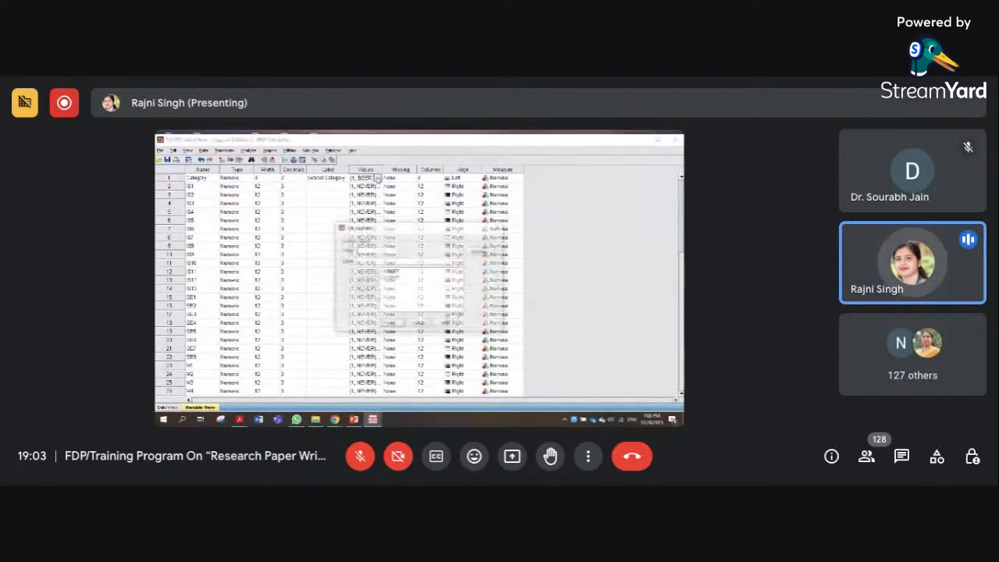
left_click(419, 323)
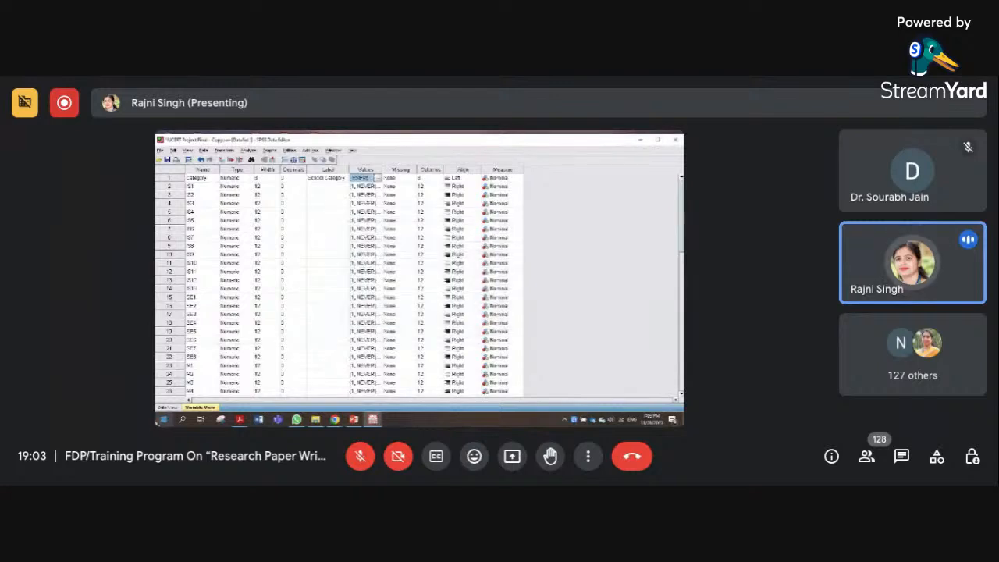
left_click(167, 408)
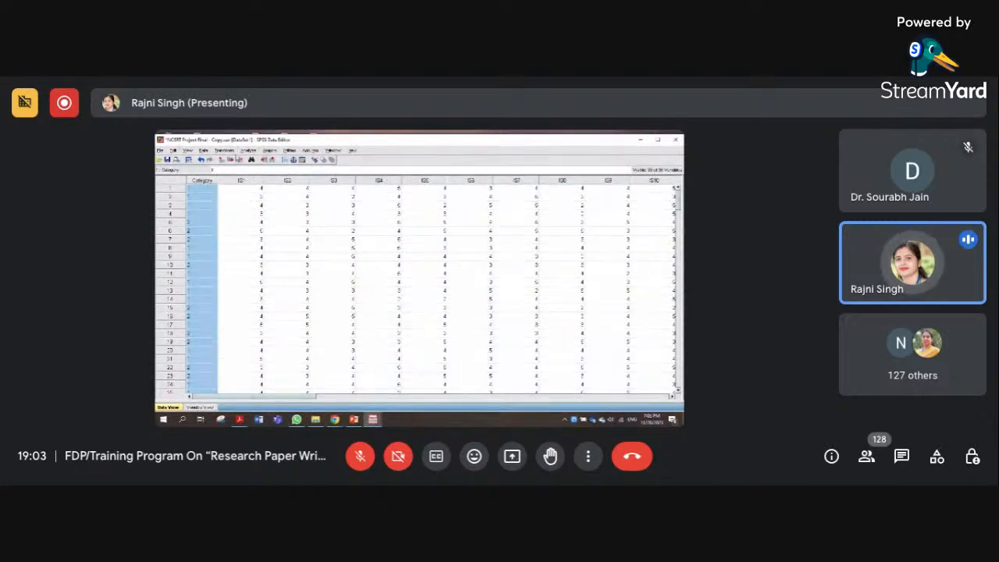
Set up a Frequencies analysis of School Category with the mean, standard deviation, minimum and maximum statistics
left_click(248, 151)
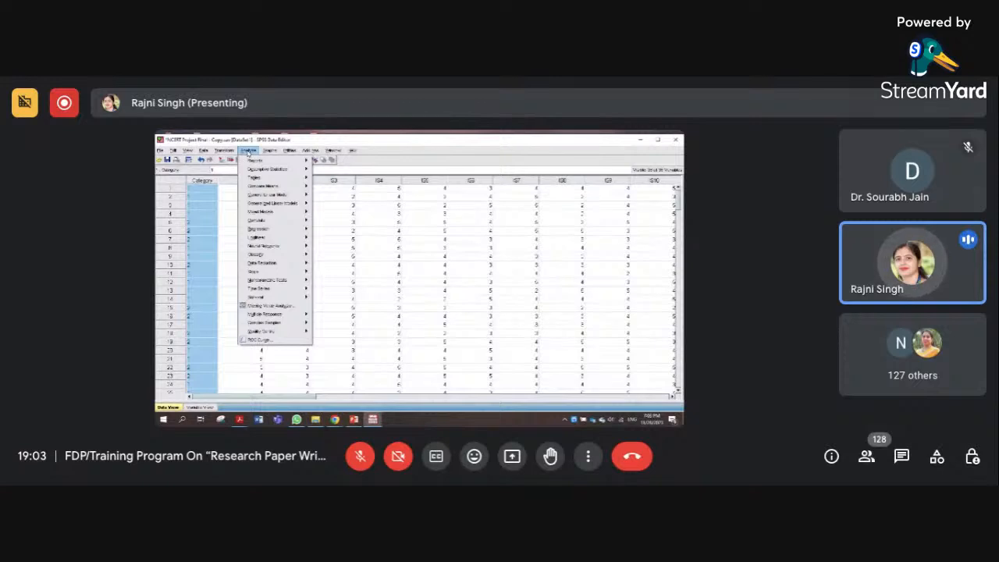
mouse_move(266, 169)
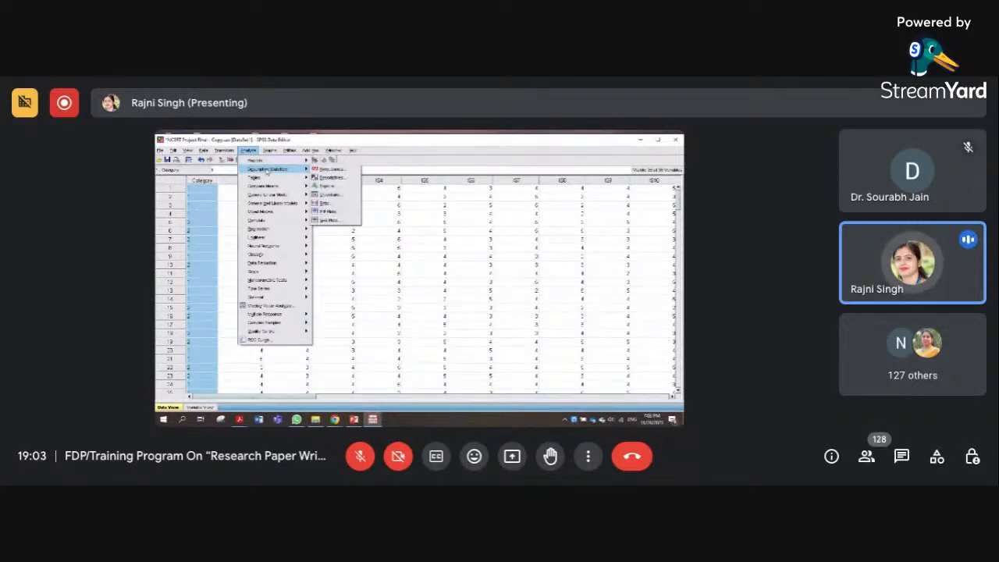
left_click(331, 169)
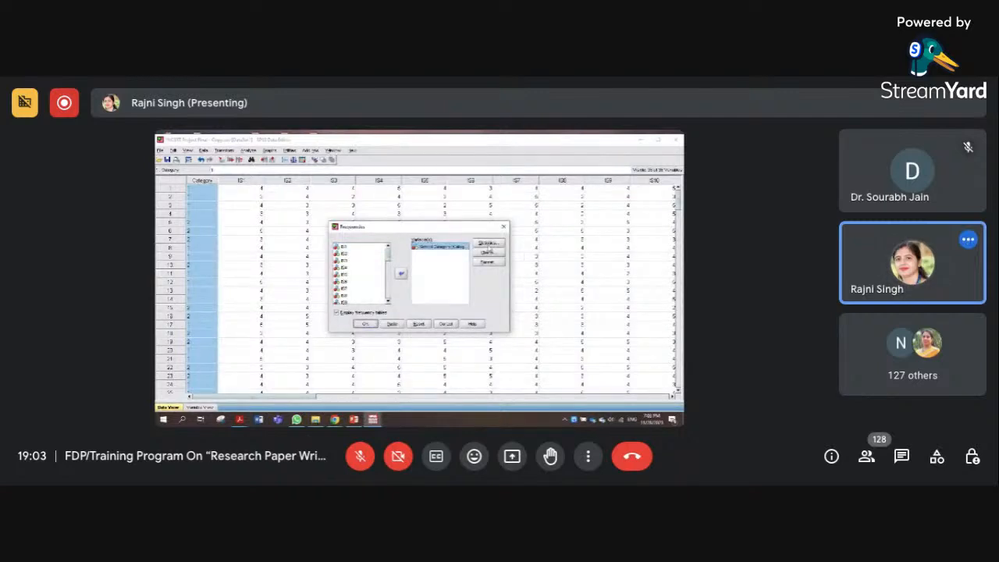
left_click(488, 243)
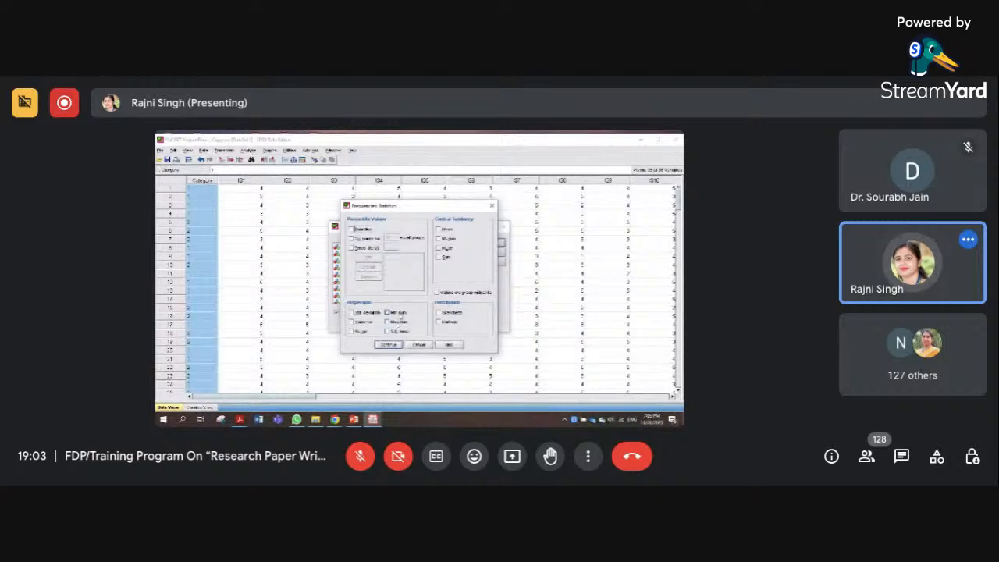
left_click(388, 313)
left_click(388, 322)
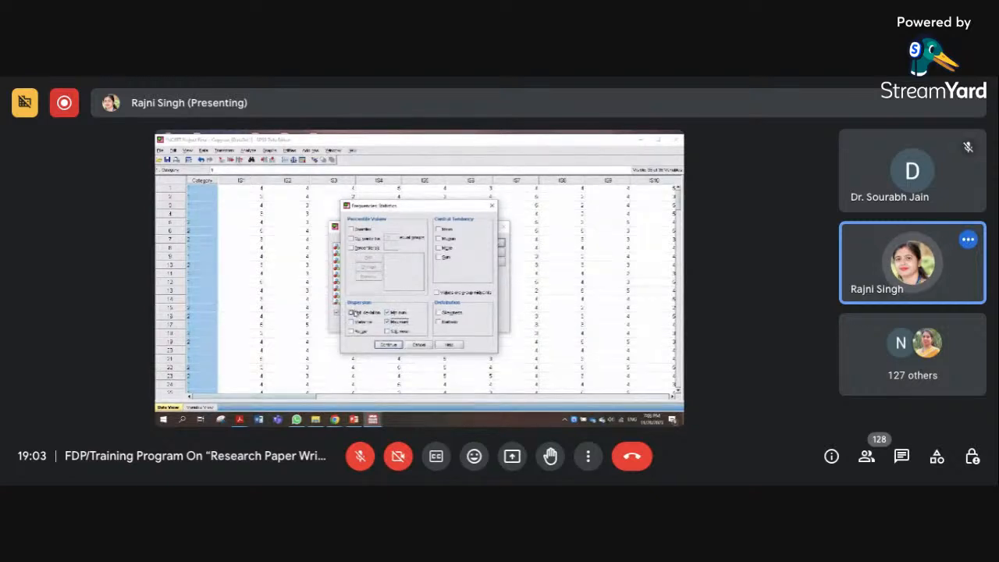
left_click(352, 312)
left_click(438, 228)
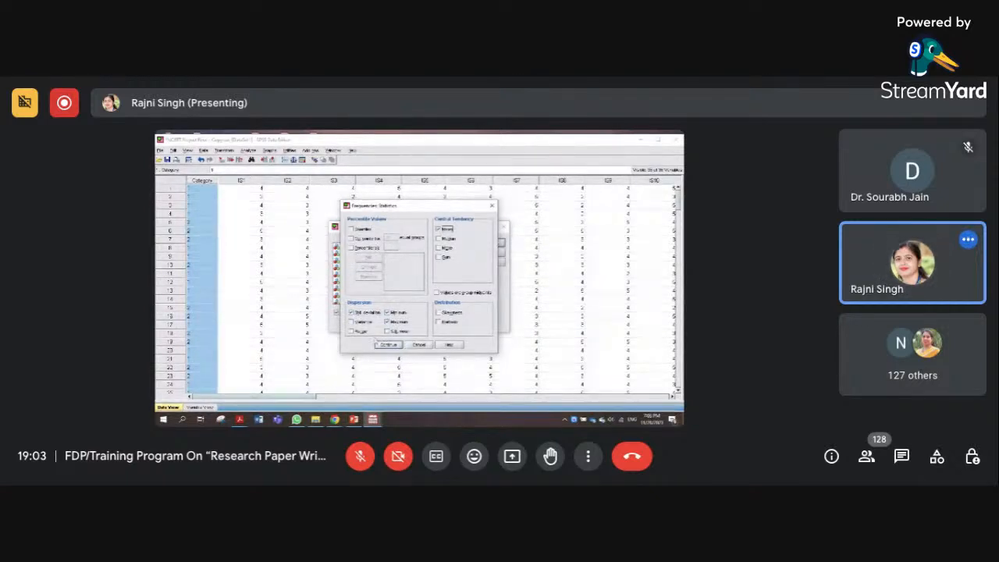
left_click(385, 344)
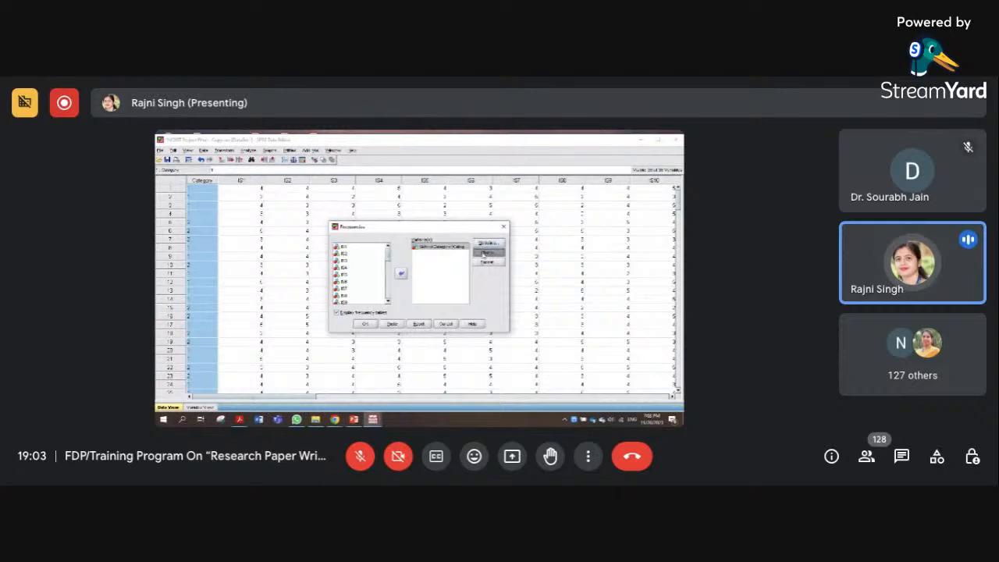
Add a bar chart showing frequencies to the School Category analysis and run it to review the output
left_click(486, 253)
left_click(381, 259)
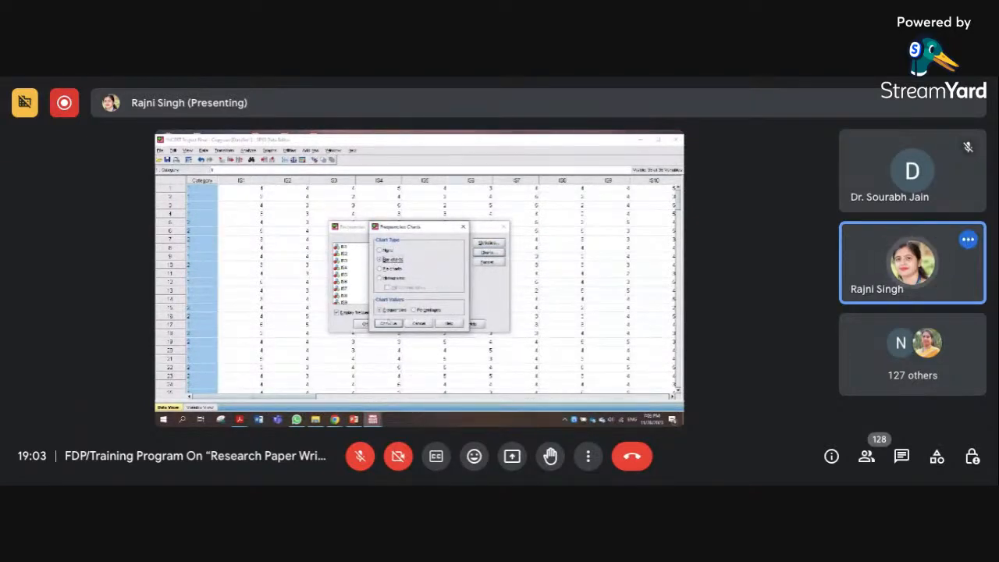
left_click(389, 322)
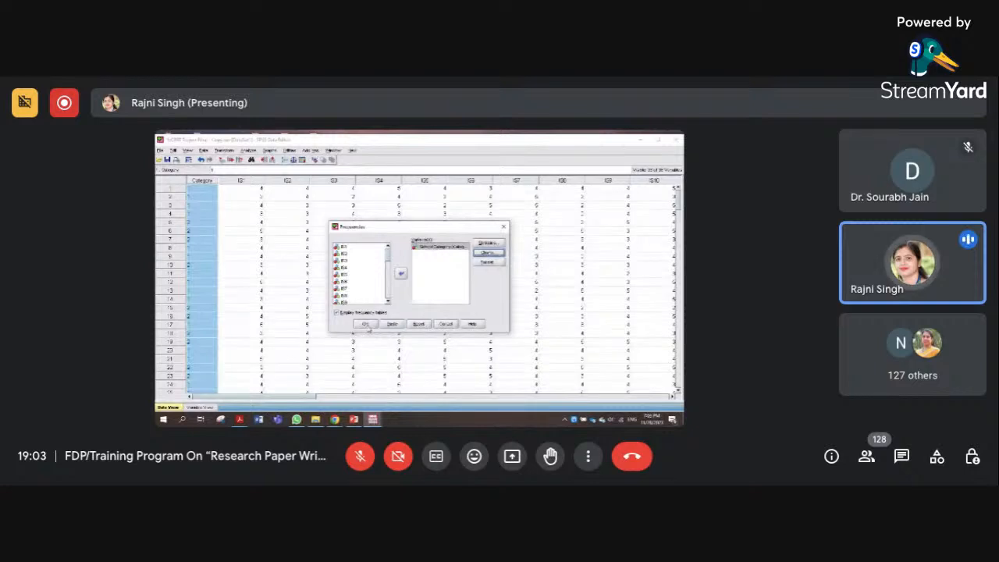
left_click(365, 324)
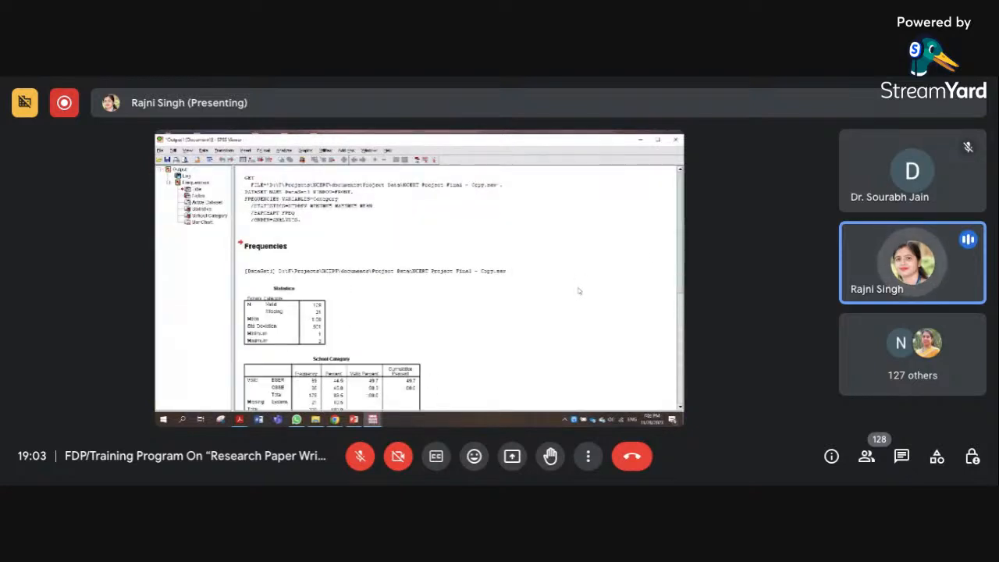
scroll(460, 288, "down", 5)
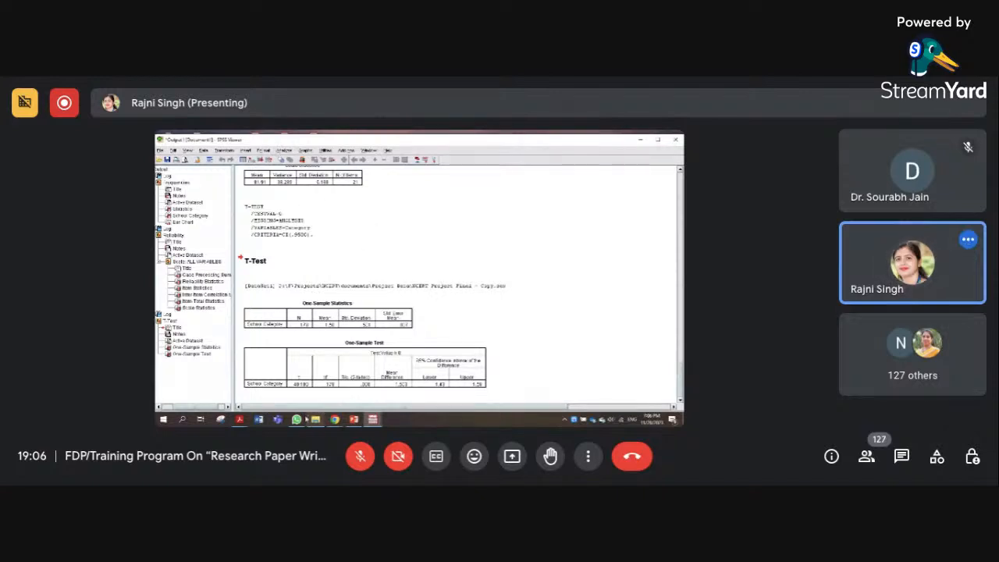
Return to the NCERT project dataset and look over the available analysis procedures, including the correlation types
left_click(373, 420)
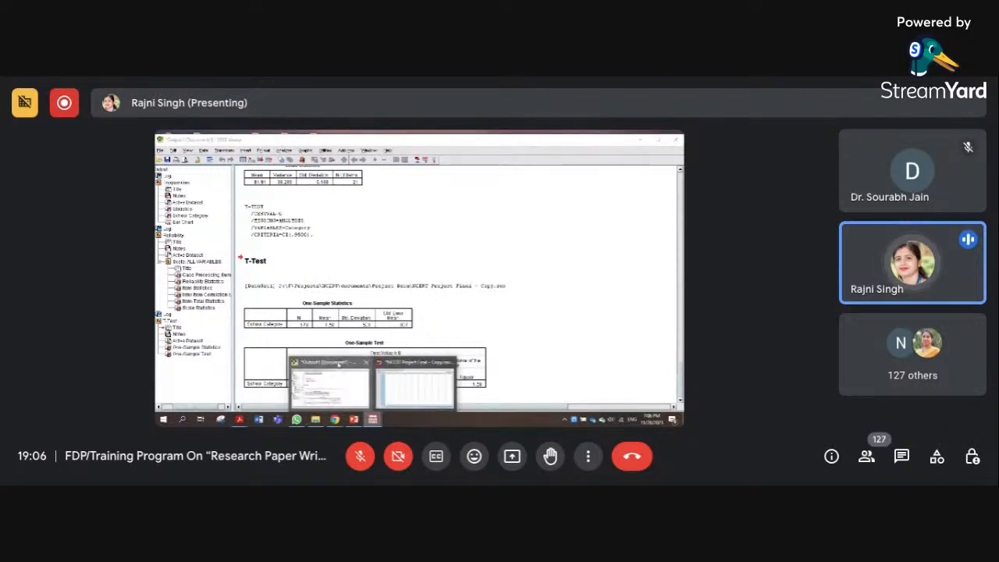
left_click(414, 382)
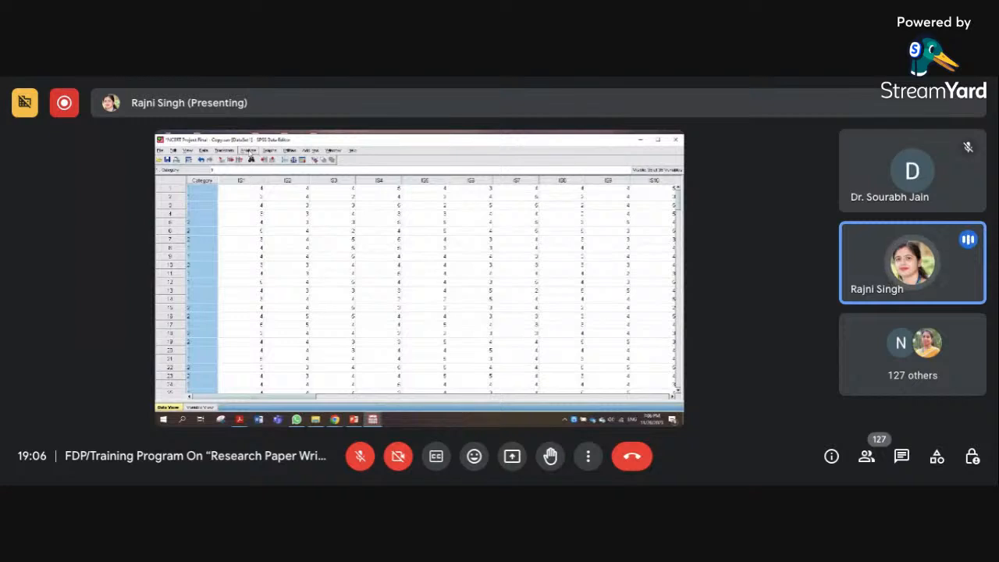
left_click(249, 150)
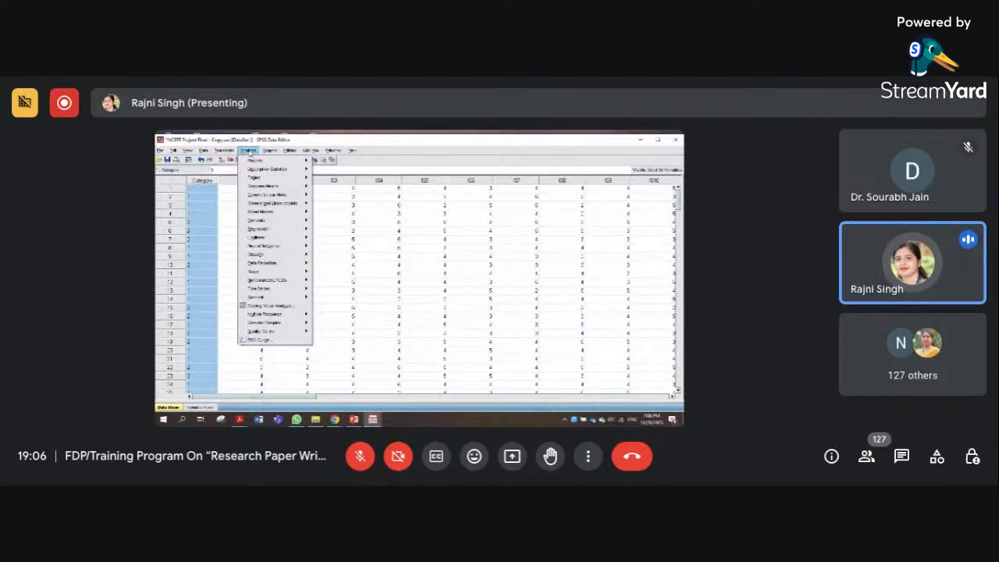
mouse_move(267, 232)
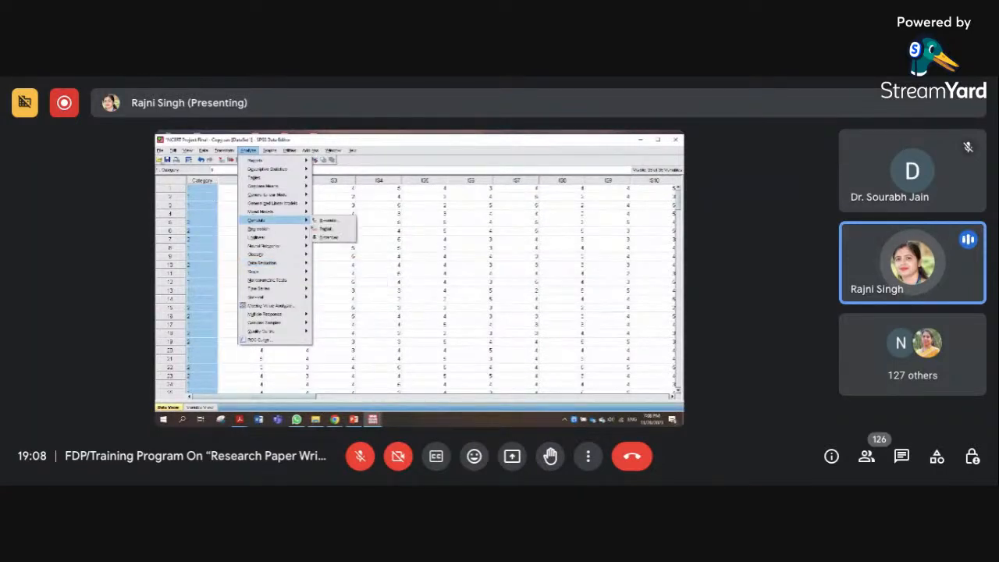
left_click(160, 149)
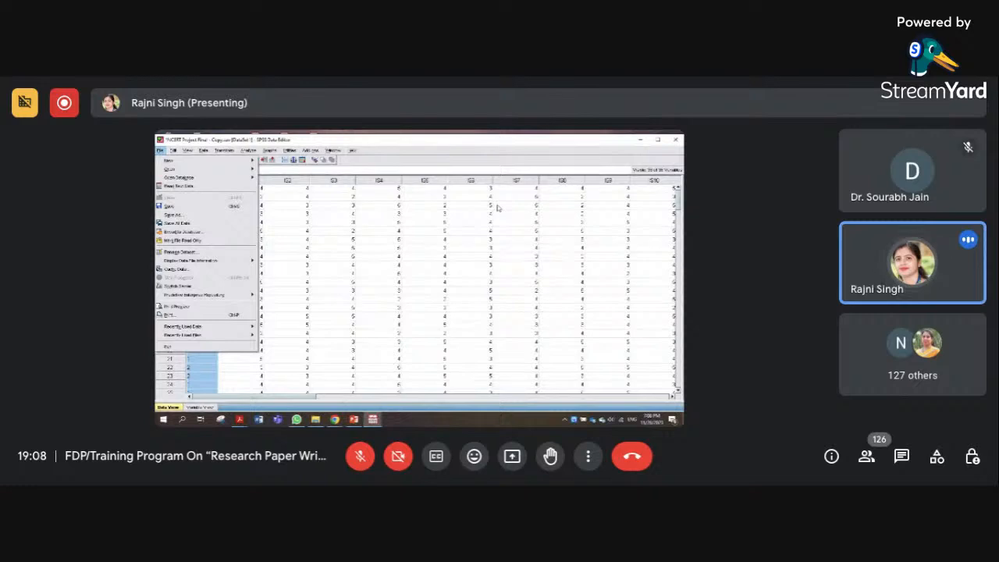
left_click(490, 141)
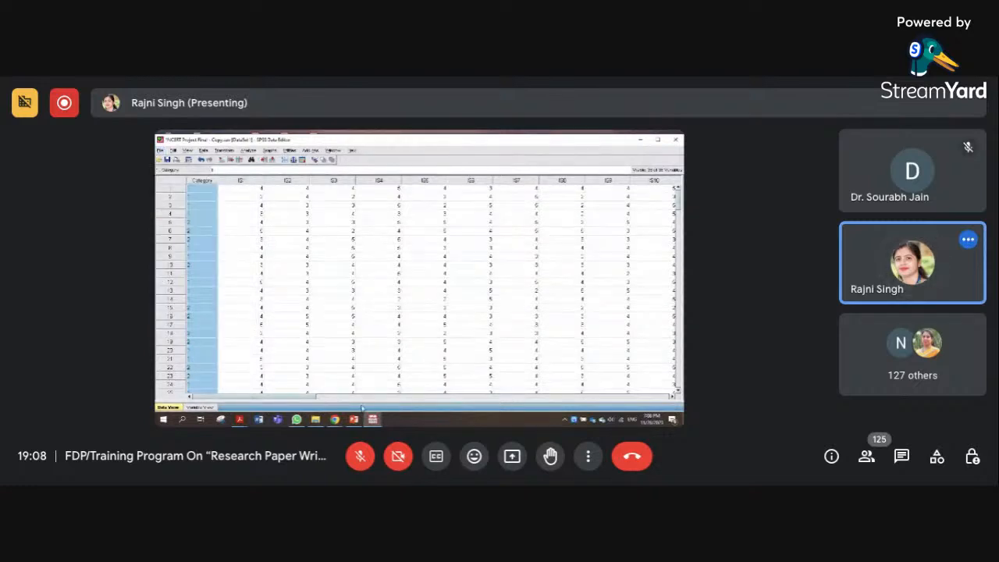
Start a Factor Analysis and add the items M1 to M6 as its variables
left_click_drag(361, 398, 491, 400)
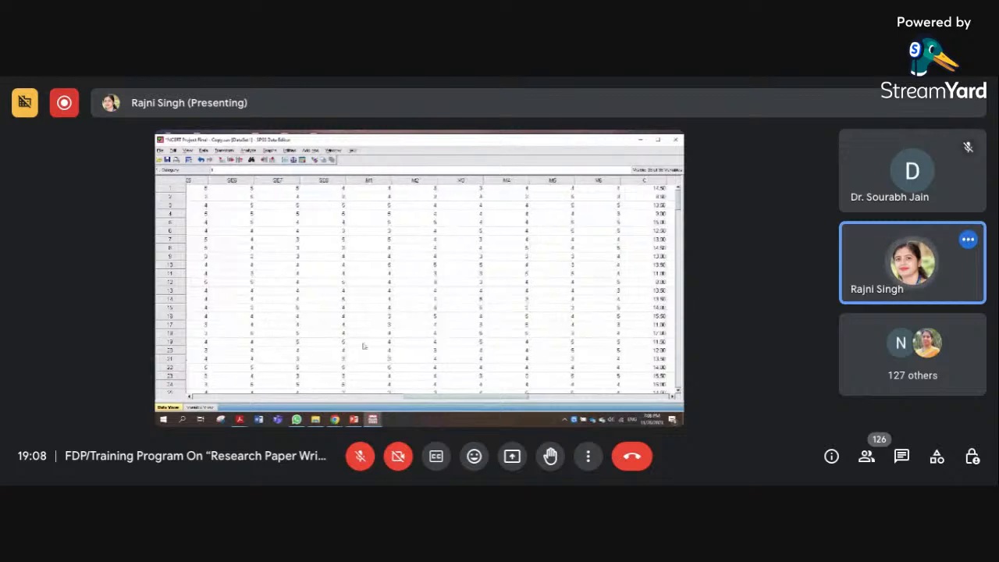
left_click(248, 150)
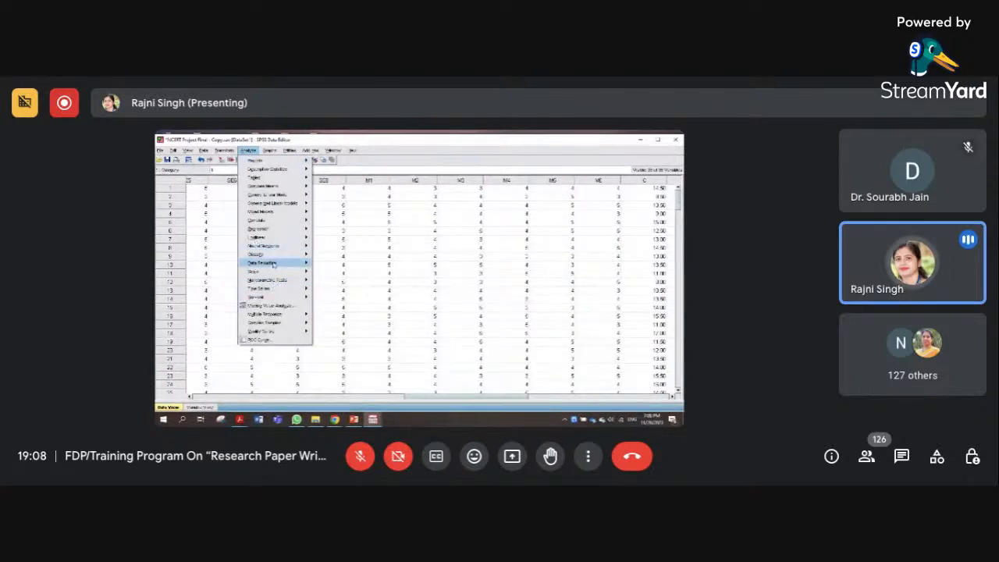
mouse_move(272, 263)
left_click(325, 263)
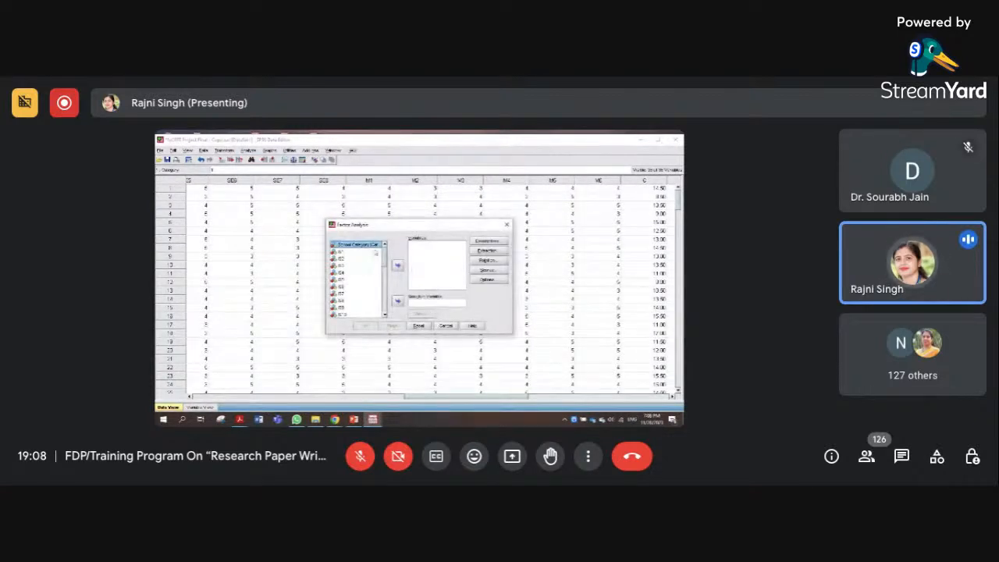
scroll(355, 279, "down", 3)
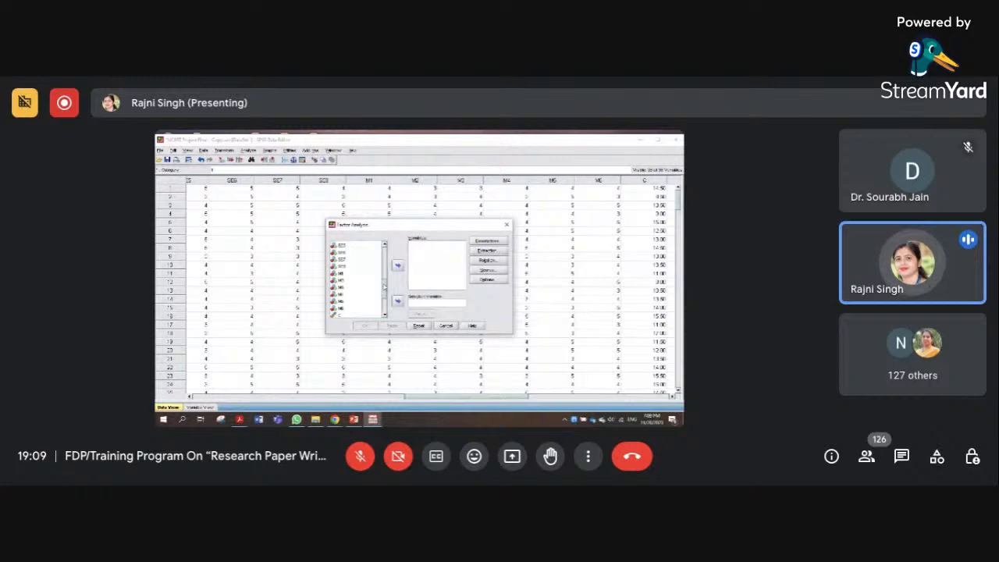
left_click(344, 267)
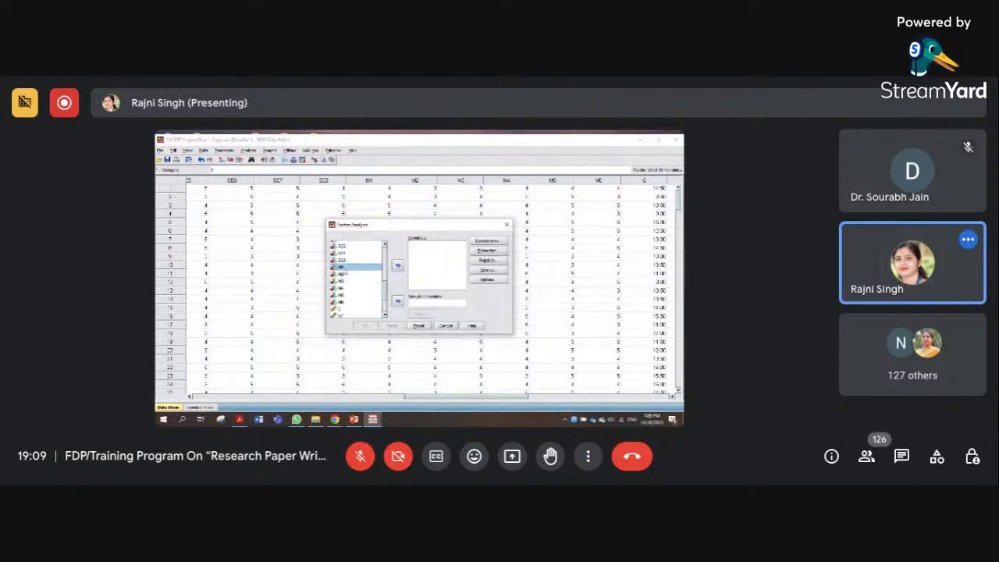
left_click(345, 273, "shift")
left_click_drag(344, 271, 344, 303)
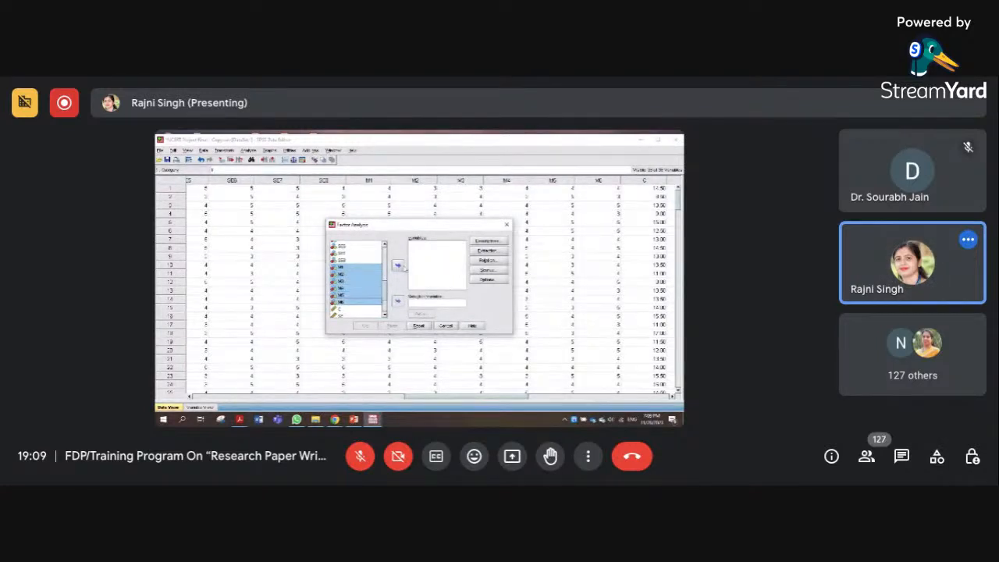
left_click(399, 266)
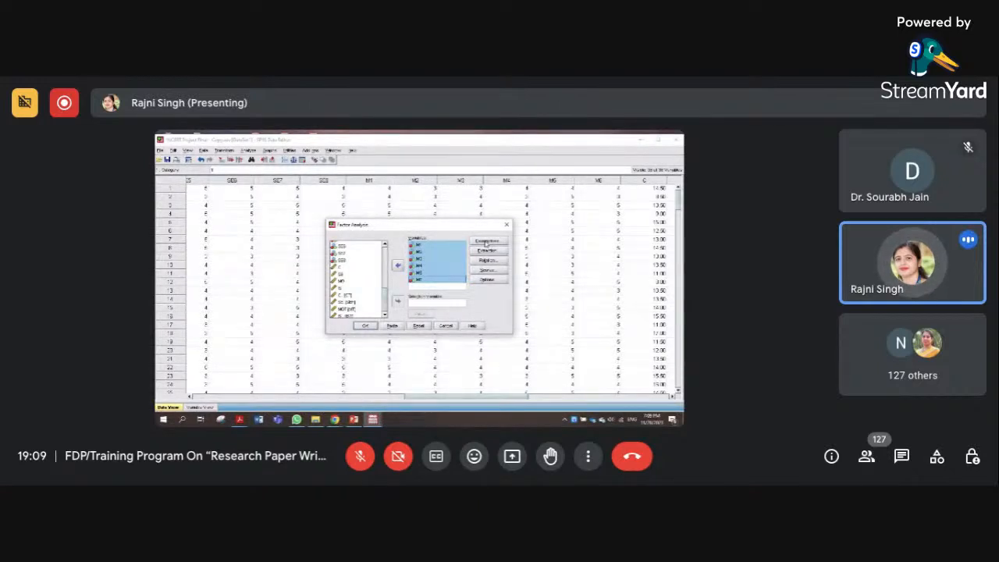
Include coefficients, significance levels, the determinant and the KMO and Bartlett's test of sphericity in the factor analysis descriptives
left_click(486, 243)
left_click(381, 282)
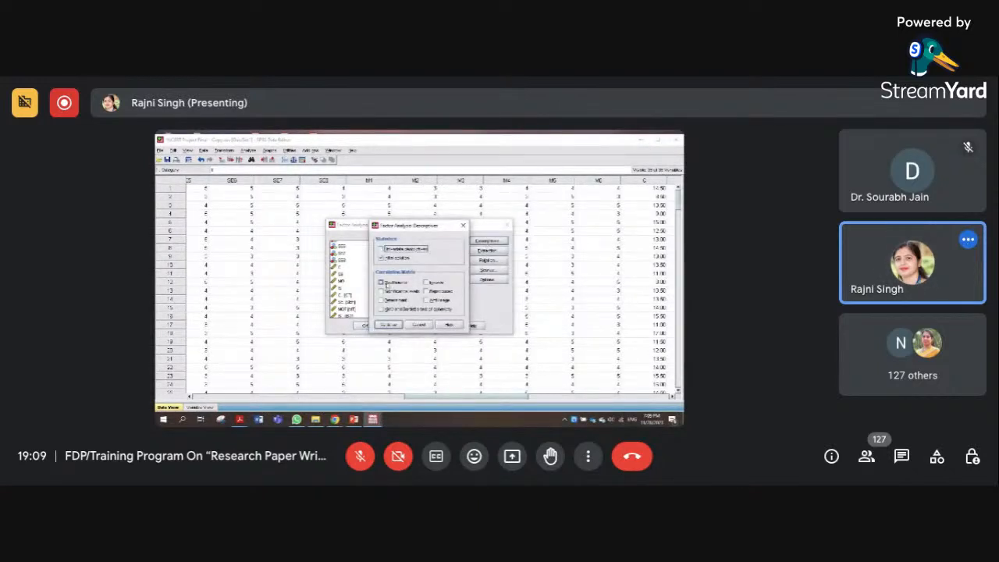
left_click(381, 291)
left_click(381, 300)
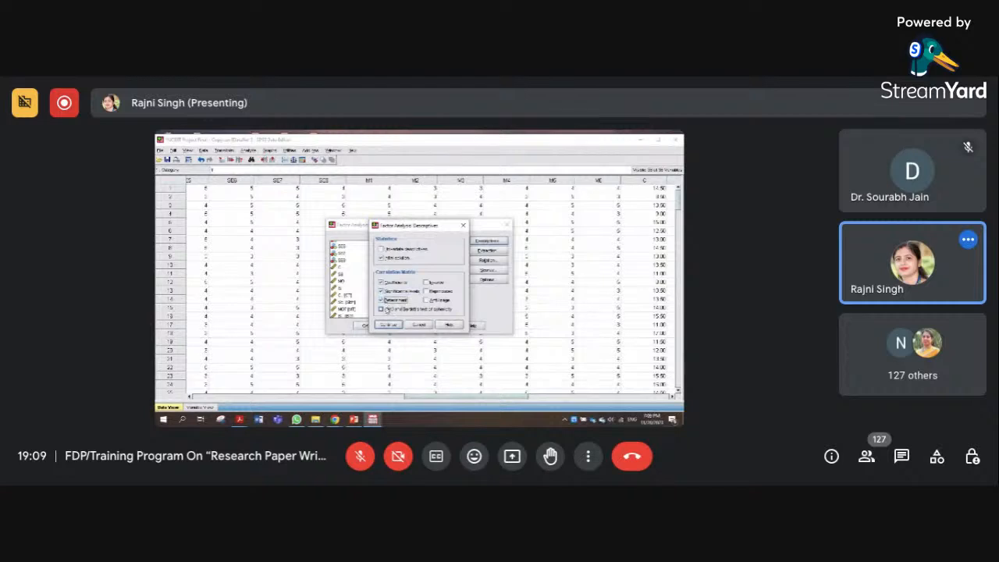
left_click(381, 310)
left_click(381, 325)
Accept the principal components extraction settings and set the factor rotation method to Varimax
left_click(486, 249)
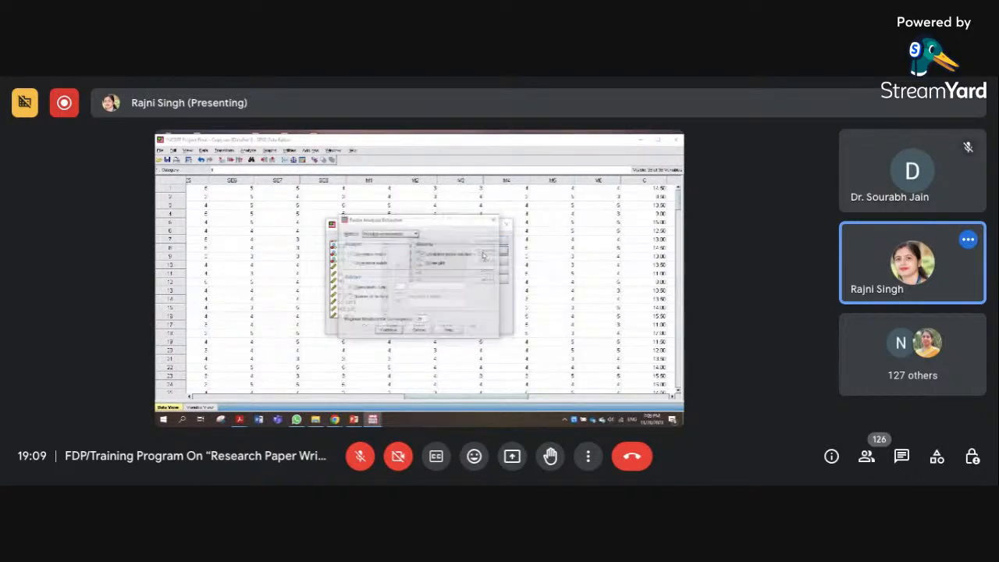
left_click(388, 330)
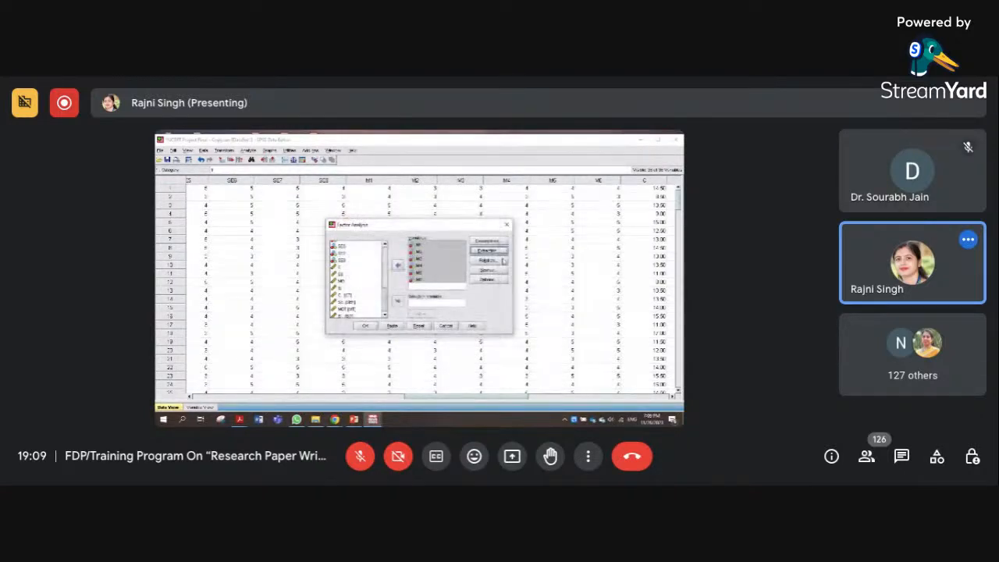
left_click(499, 260)
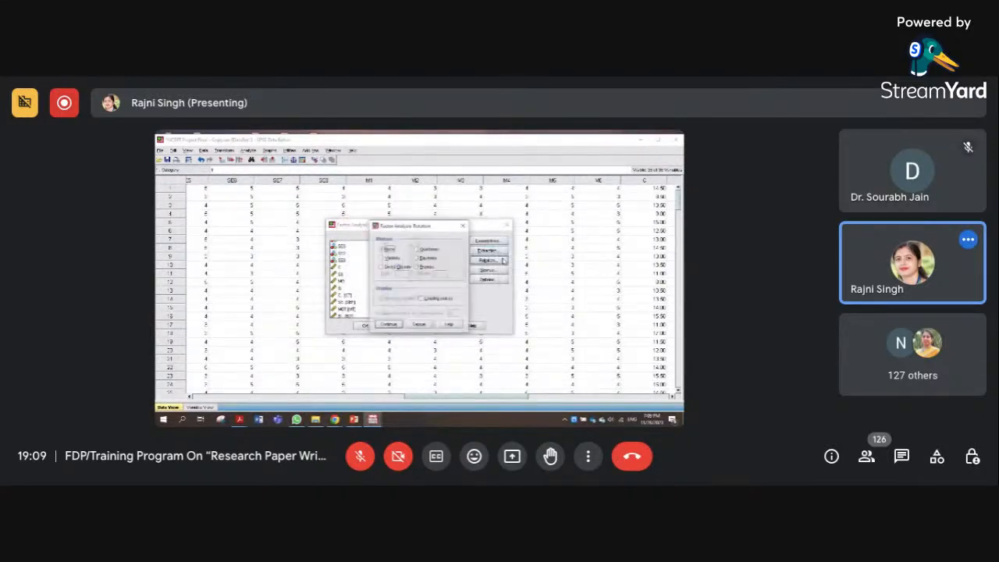
left_click(387, 257)
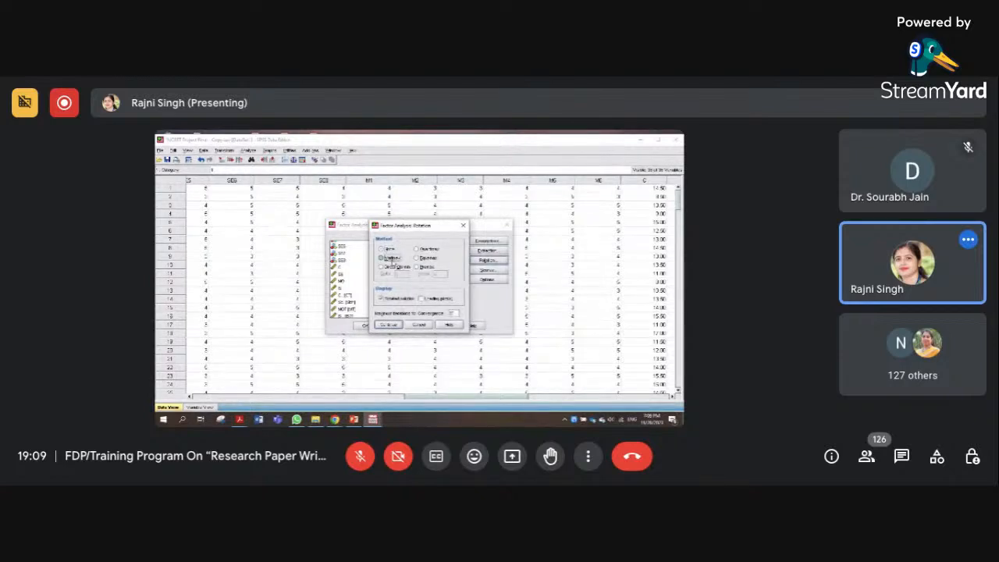
left_click(379, 325)
Accept the factor scores settings as they are and have the factor analysis coefficients sorted by size
left_click(488, 270)
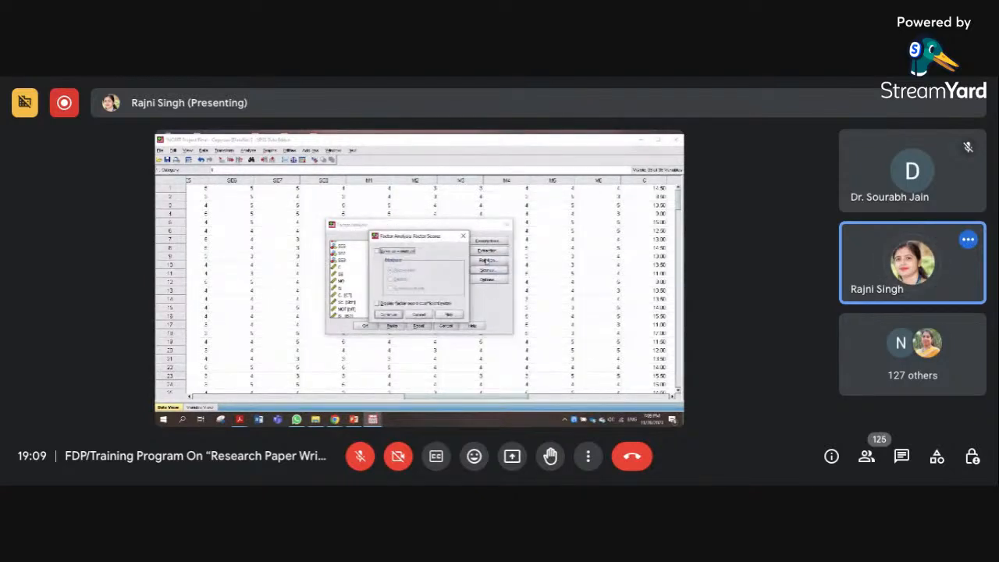
left_click(391, 315)
left_click(487, 279)
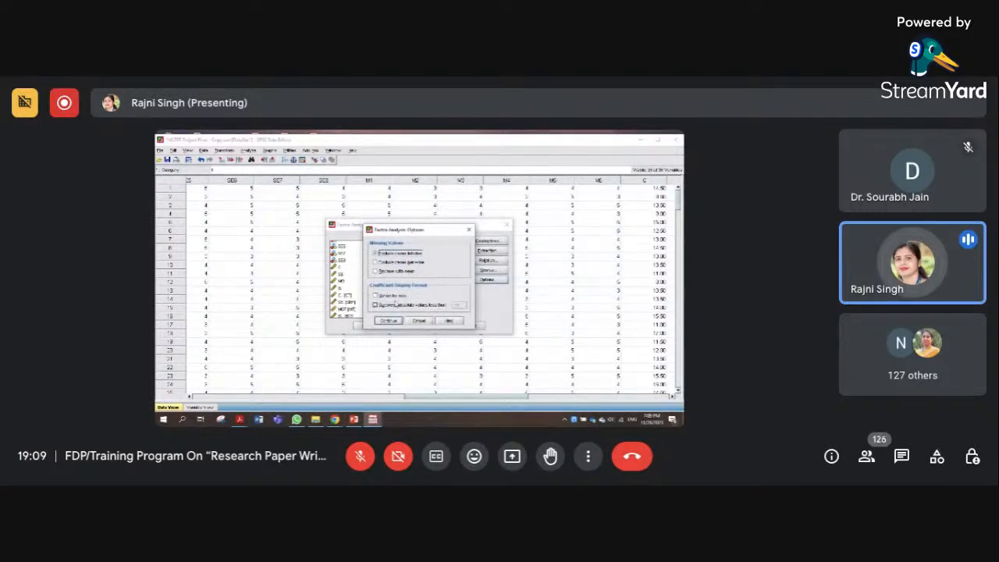
left_click(376, 296)
Suppress coefficients with absolute values less than .30 and run the factor analysis
left_click(376, 304)
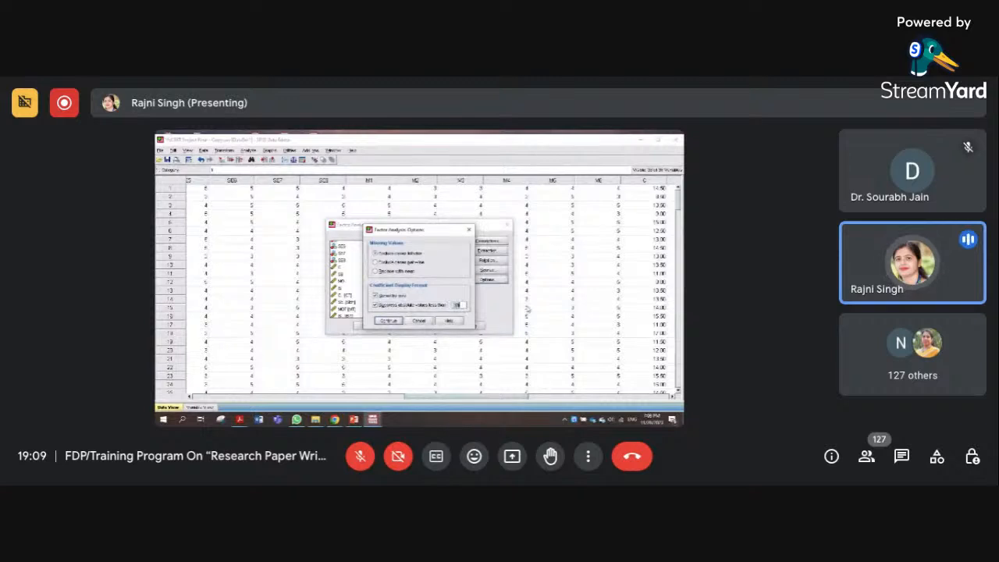
key("BackSpace")
type(".30")
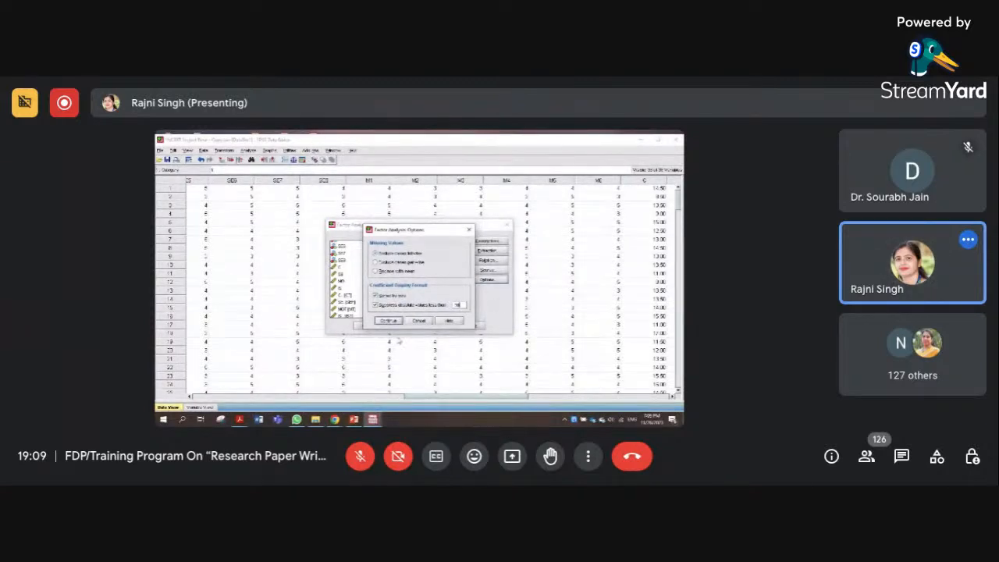
left_click(392, 323)
left_click(357, 324)
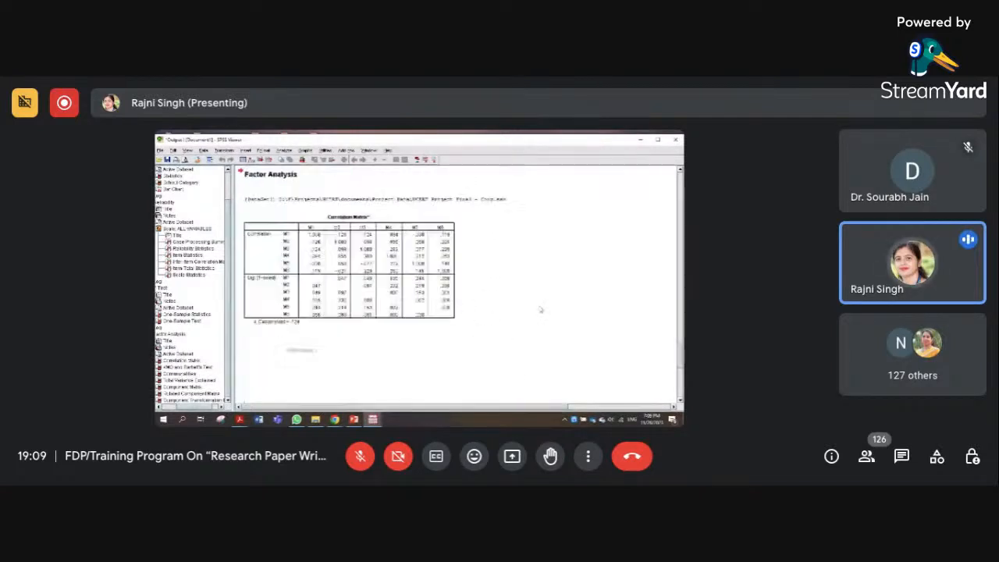
Look over the factor analysis output, from the correlation matrix through to the component transformation matrix
scroll(495, 255, "down", 10)
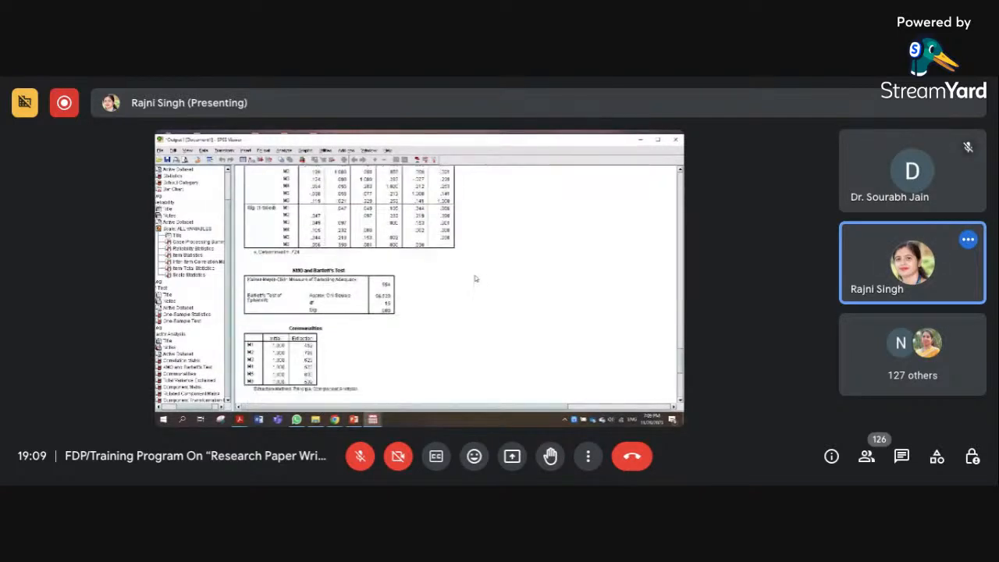
scroll(537, 294, "down", 5)
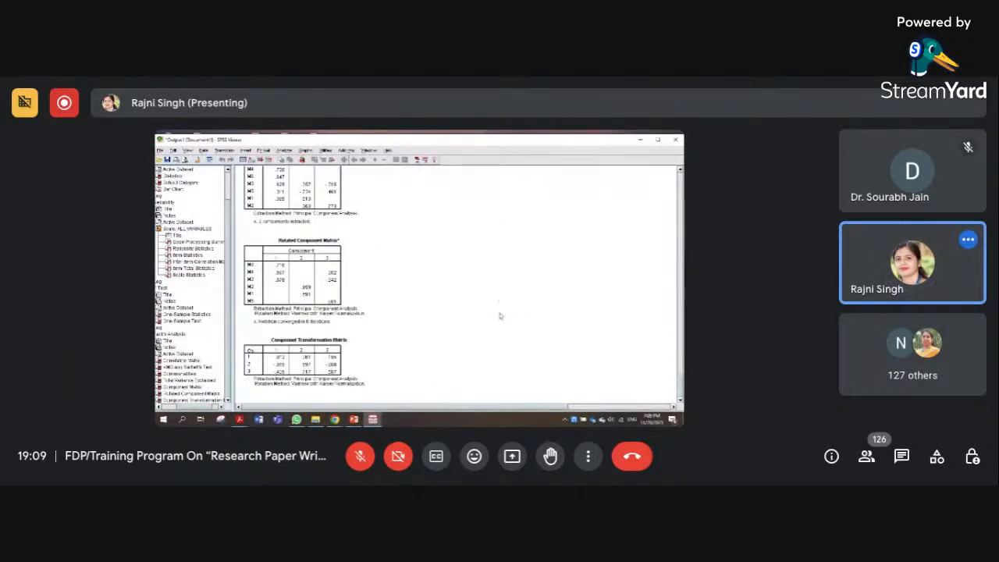
scroll(518, 312, "up", 3)
scroll(524, 313, "up", 8)
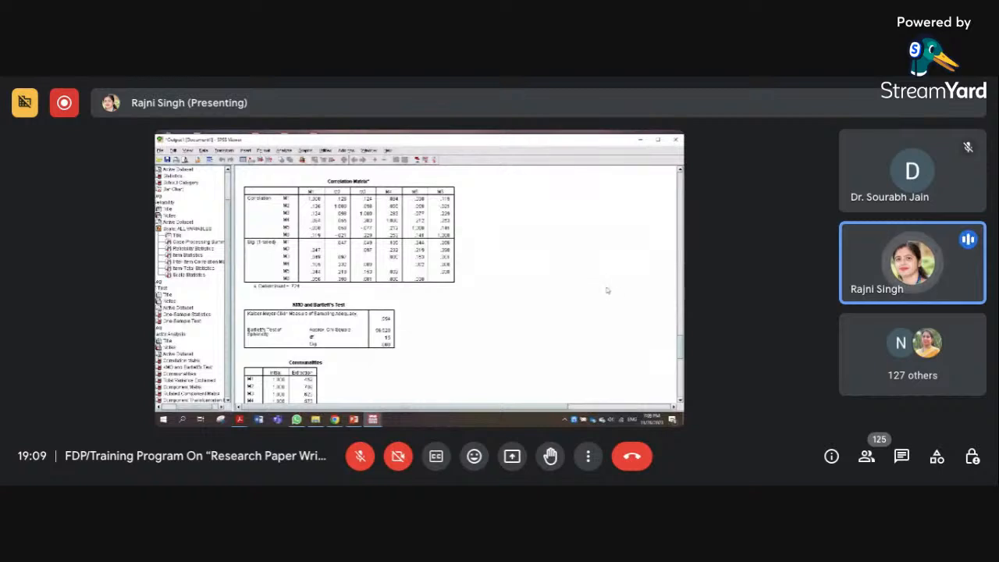
scroll(605, 288, "up", 3)
scroll(586, 303, "down", 4)
scroll(583, 306, "down", 2)
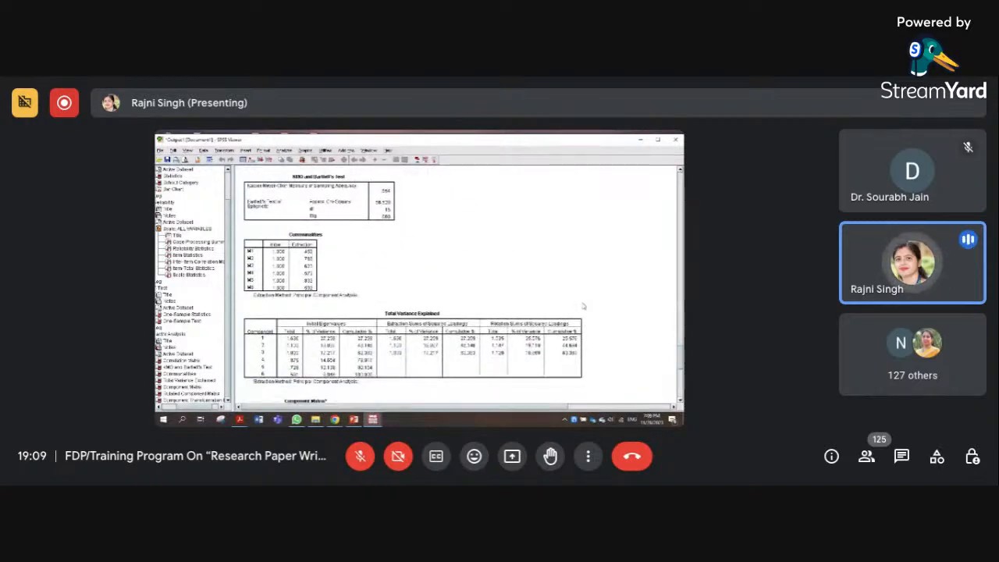
Examine the KMO and Bartlett's Test, Communalities, Total Variance Explained and the unrotated and rotated component matrices
scroll(584, 307, "up", 3)
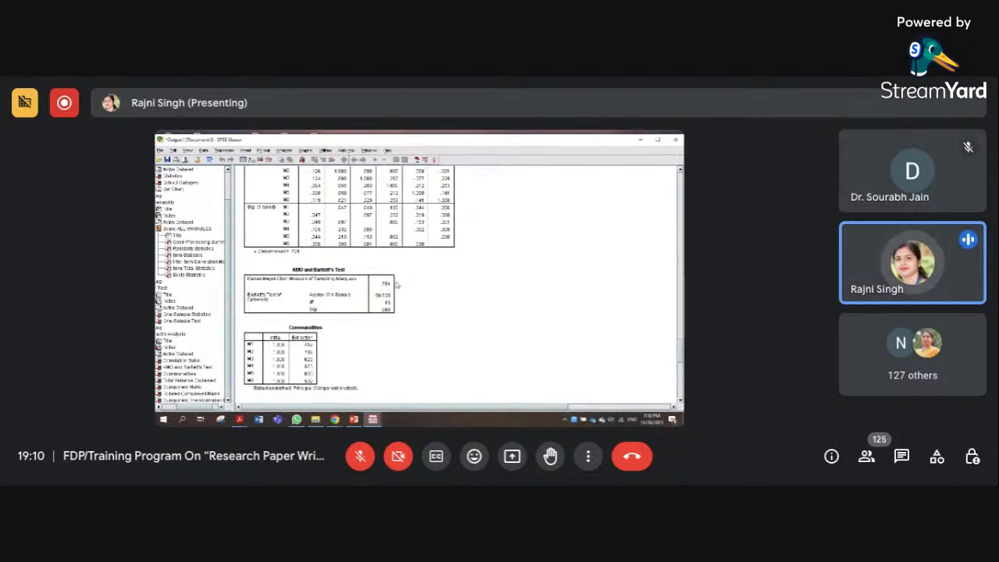
scroll(534, 336, "down", 5)
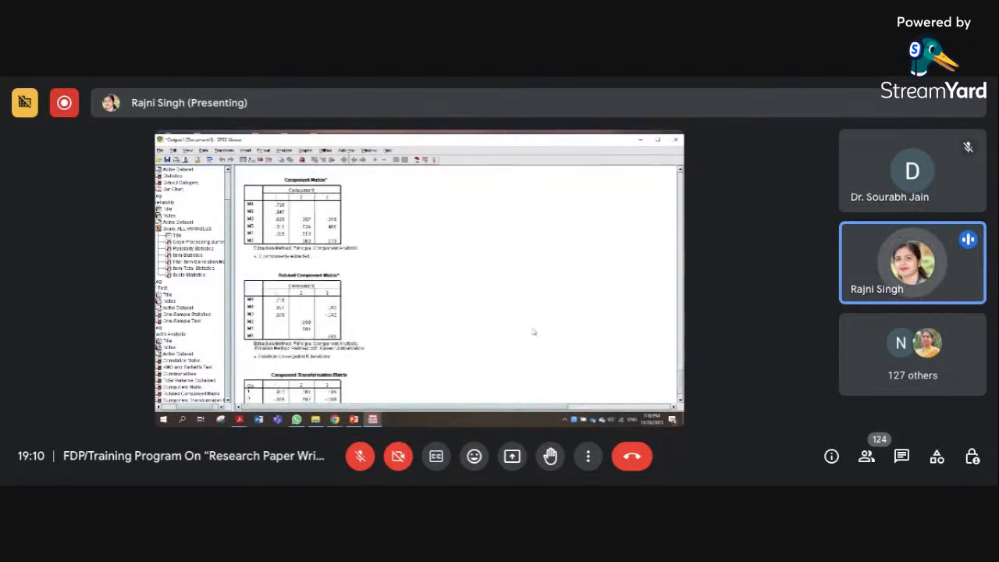
scroll(534, 336, "up", 10)
scroll(530, 336, "down", 4)
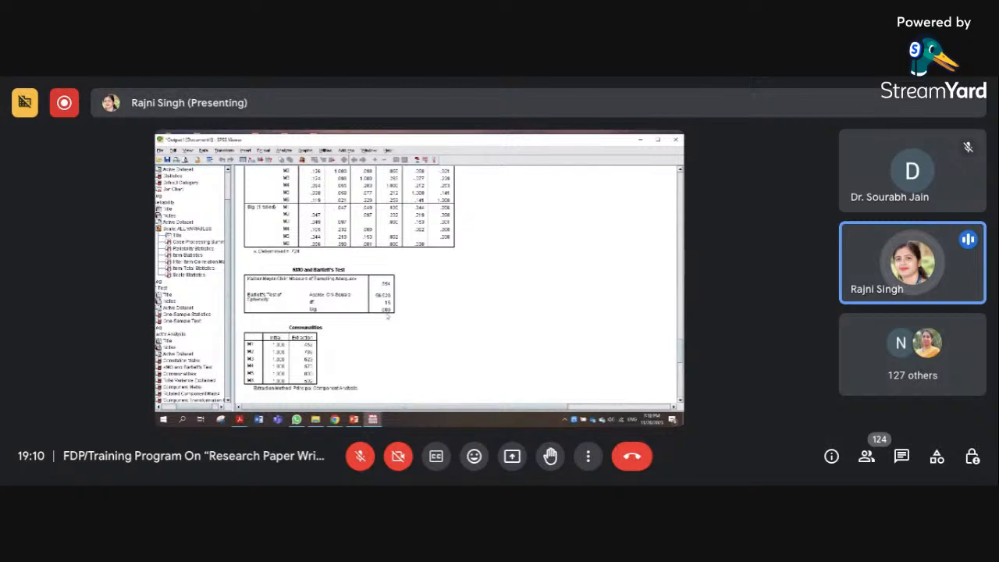
scroll(352, 327, "down", 3)
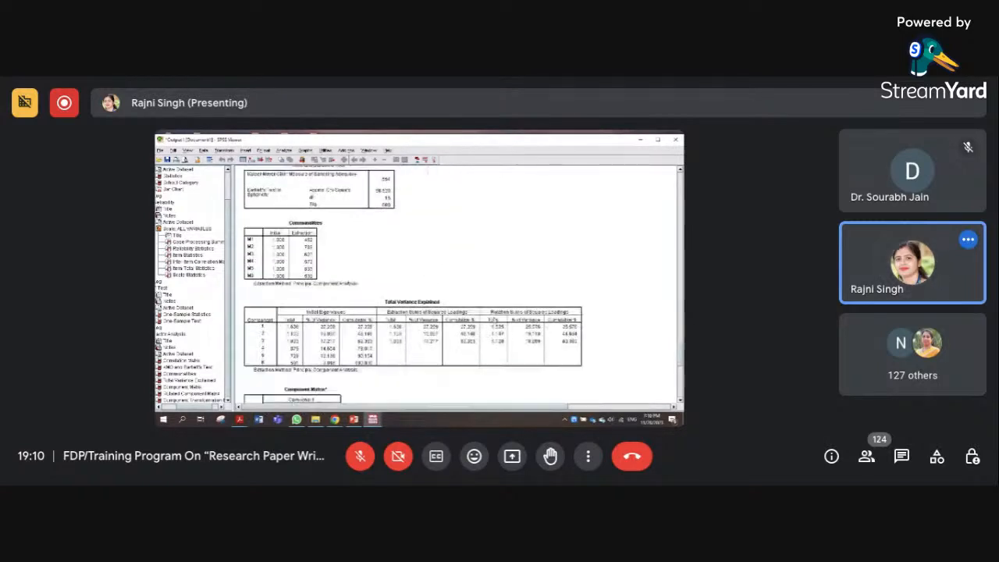
scroll(498, 273, "down", 3)
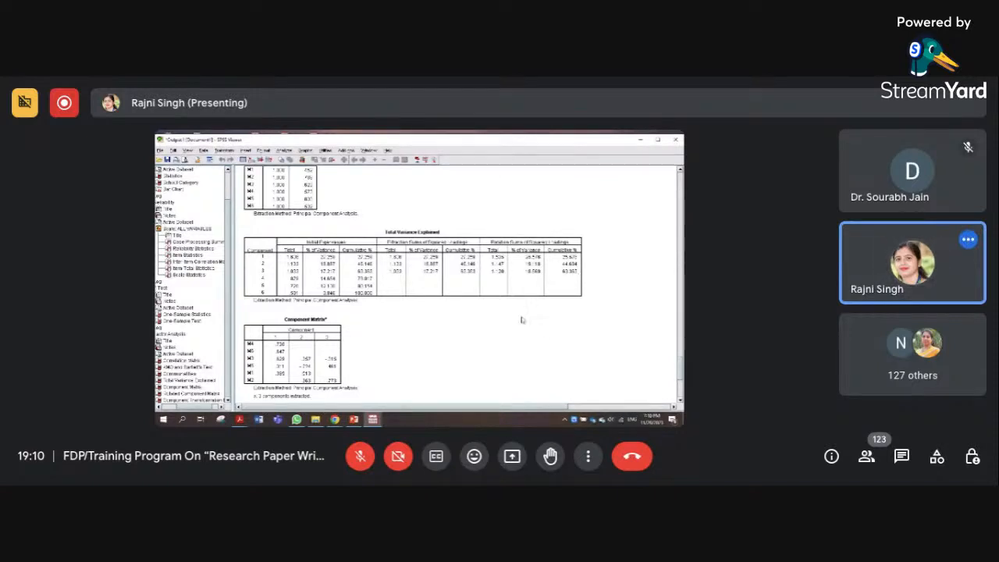
scroll(522, 320, "up", 5)
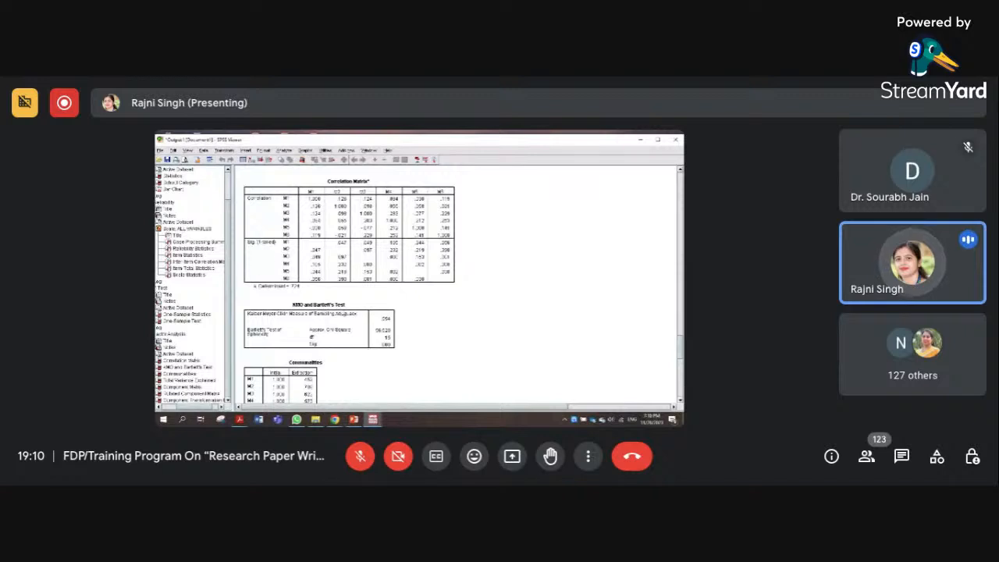
scroll(524, 314, "down", 6)
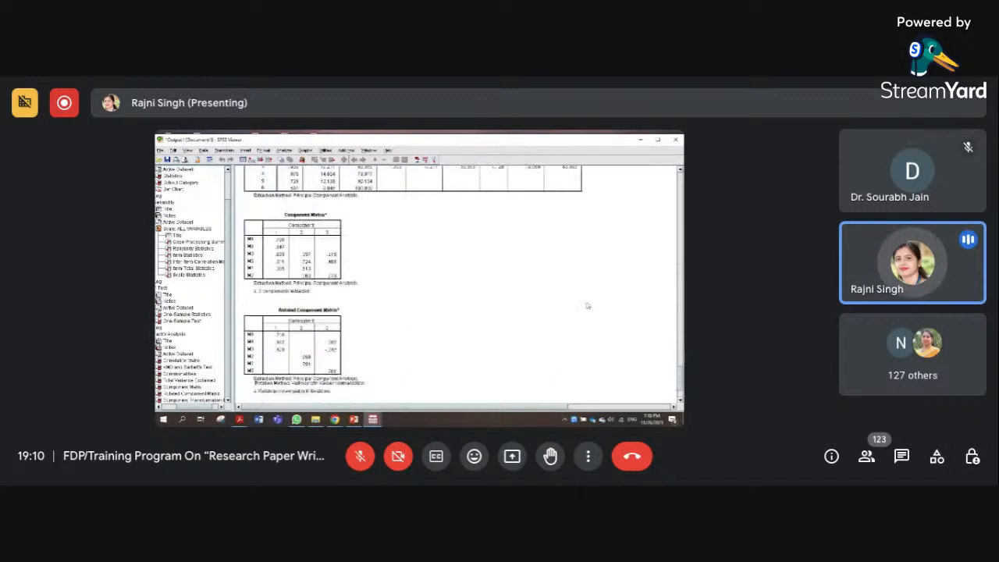
scroll(587, 305, "up", 4)
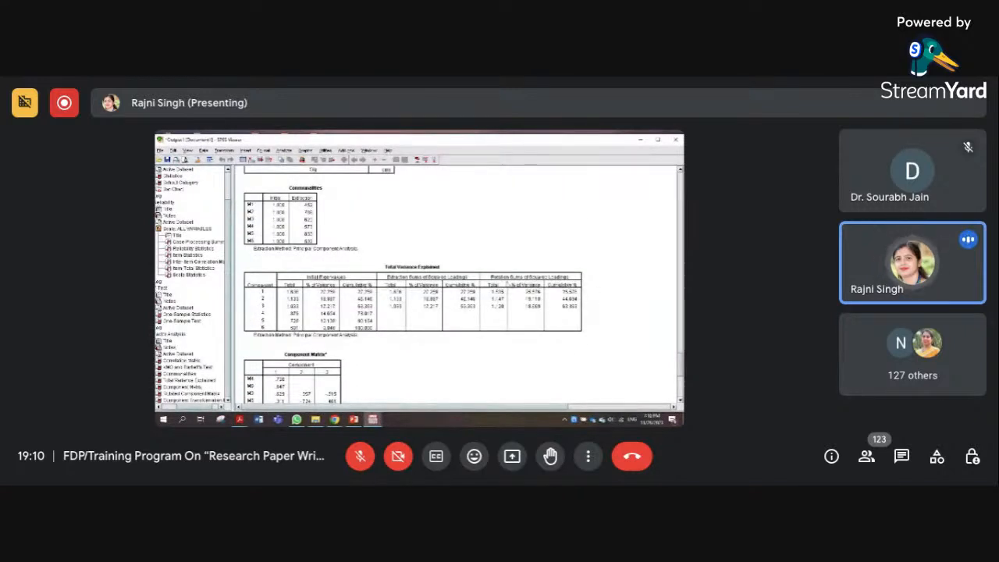
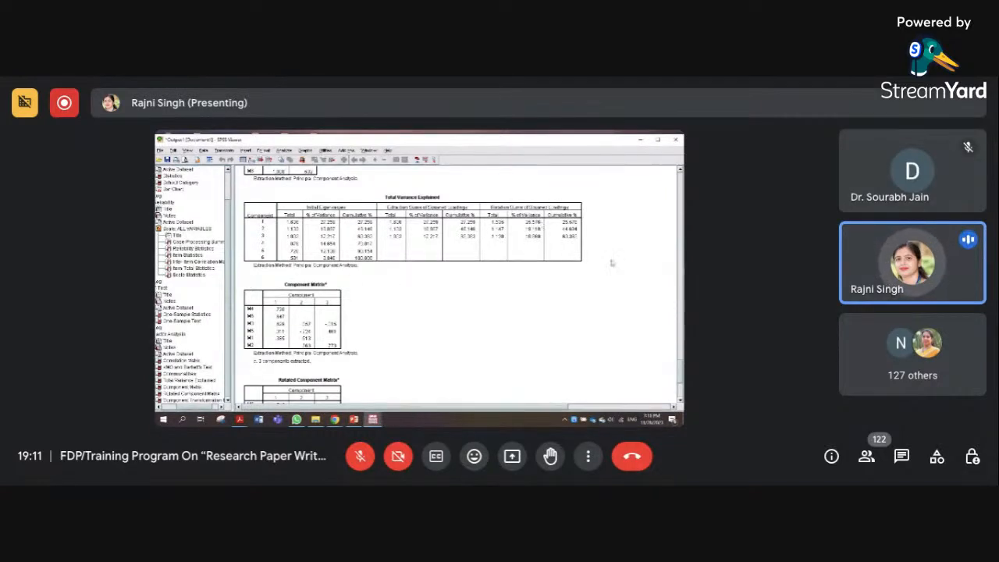
Examine the rotated component matrix and component transformation matrix against the Communalities and Total Variance Explained tables
scroll(478, 273, "down", 3)
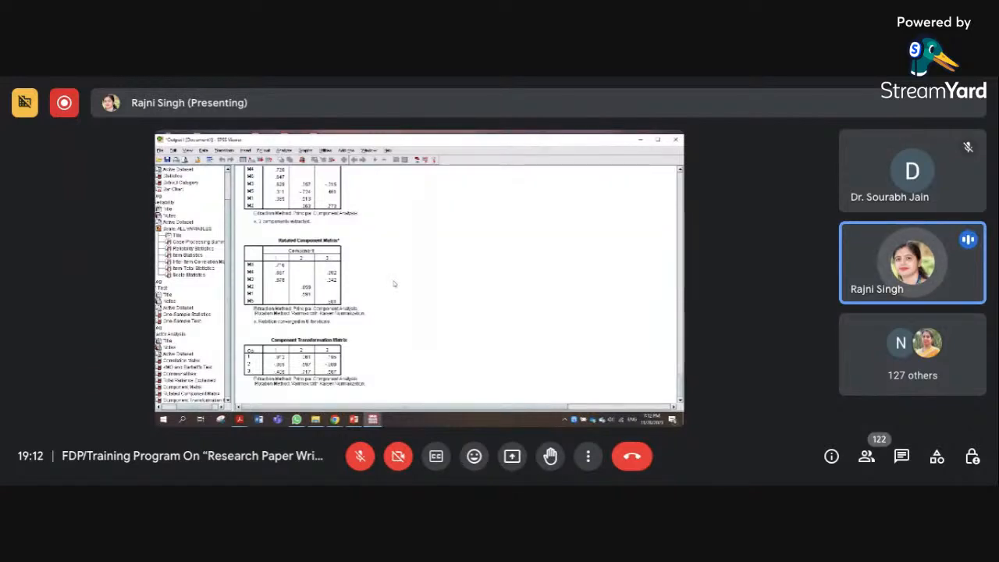
scroll(442, 285, "up", 2)
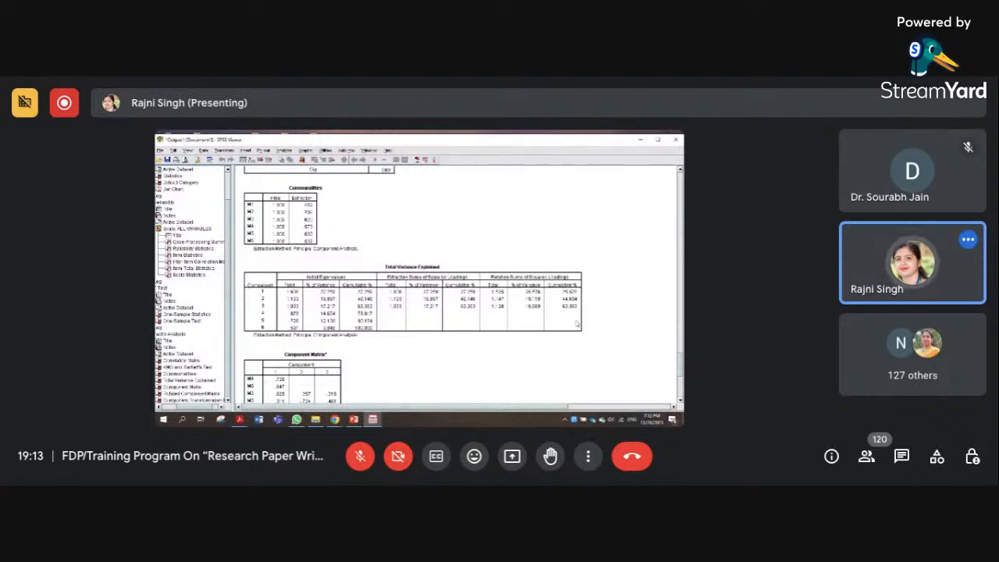
scroll(523, 343, "down", 5)
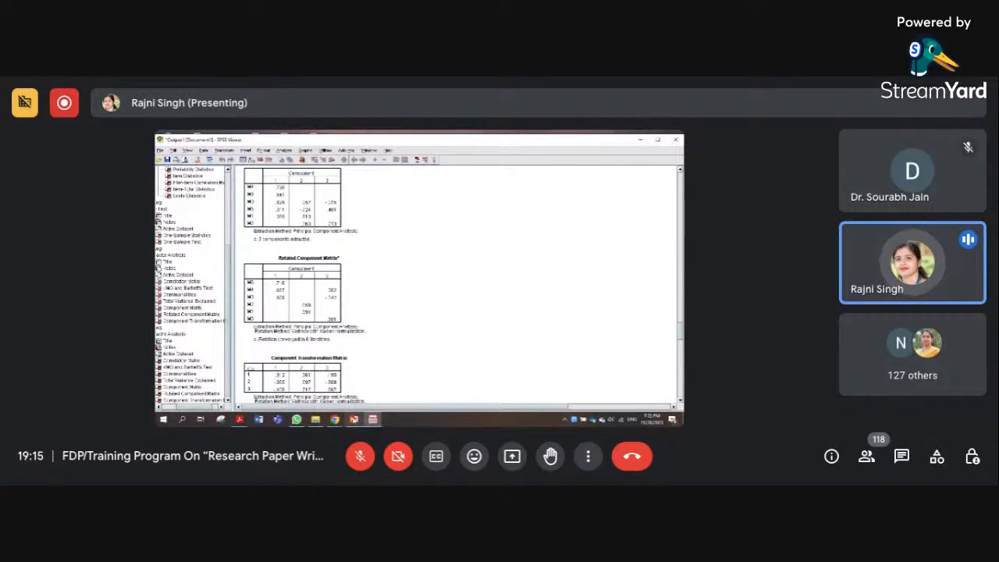
Switch to the PowerPoint presentation and look over the closing slides around Hypothesis Testing
left_click(355, 420)
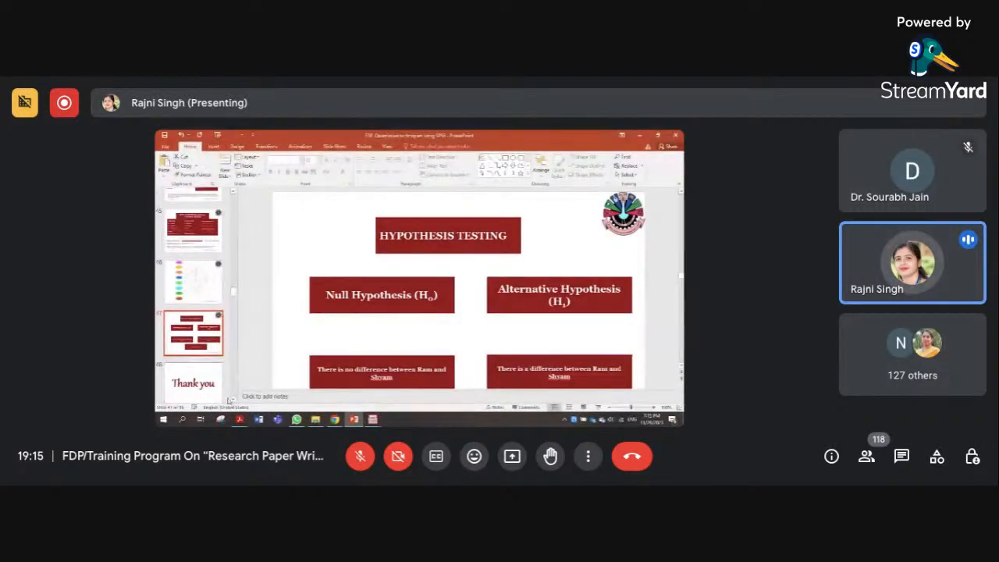
scroll(232, 400, "down", 3)
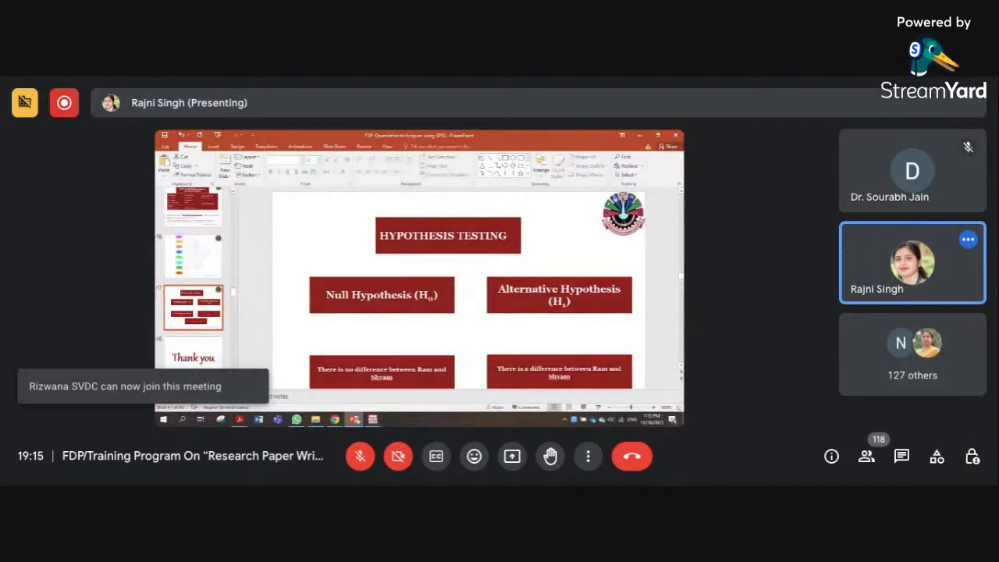
Switch to the Google Meet call in Chrome, mute the presenter's microphone and turn it back on
mouse_move(334, 419)
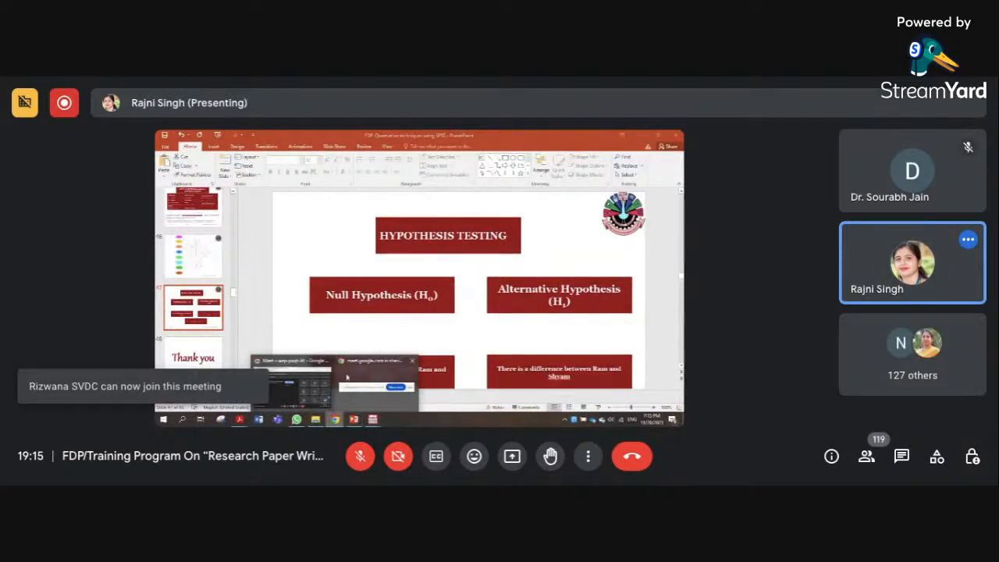
left_click(292, 360)
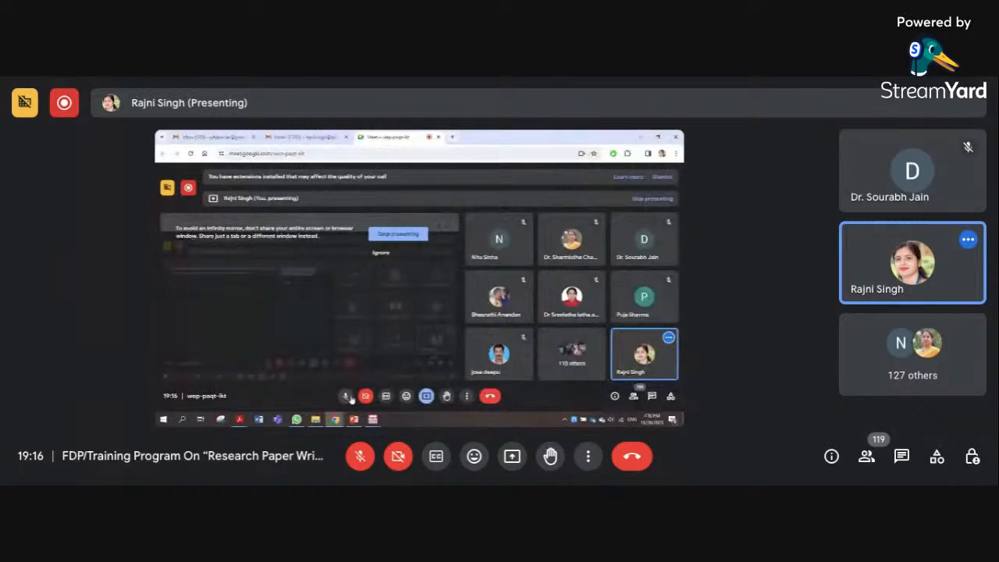
left_click(346, 396)
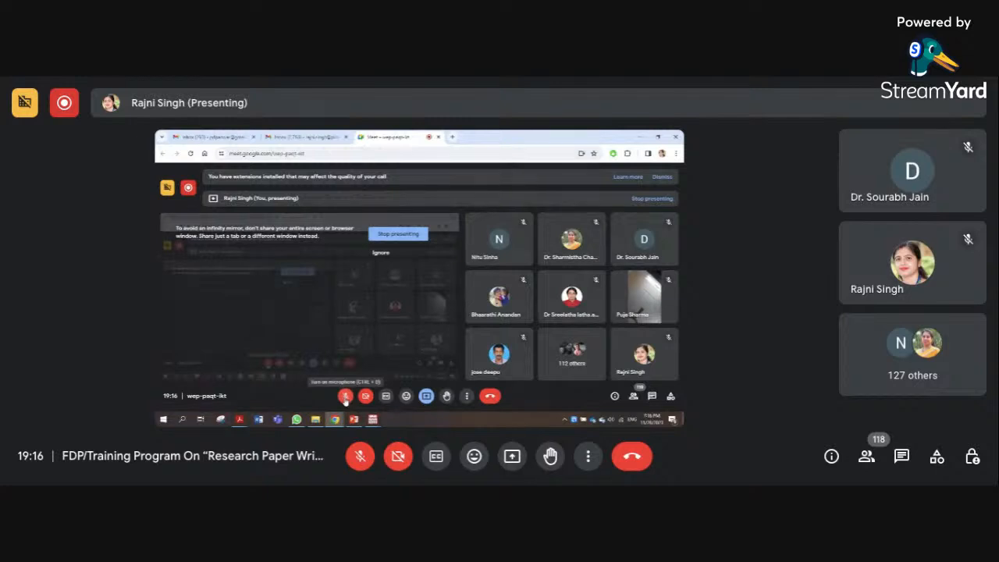
left_click(345, 397)
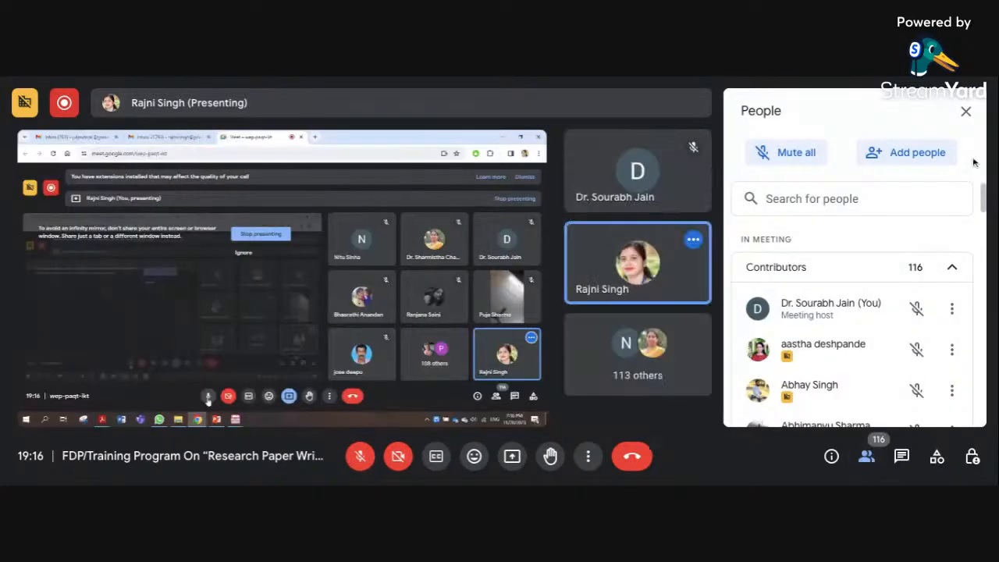
Close the People list in the host's meeting window, and briefly turn the host's microphone on before muting it again
left_click(965, 111)
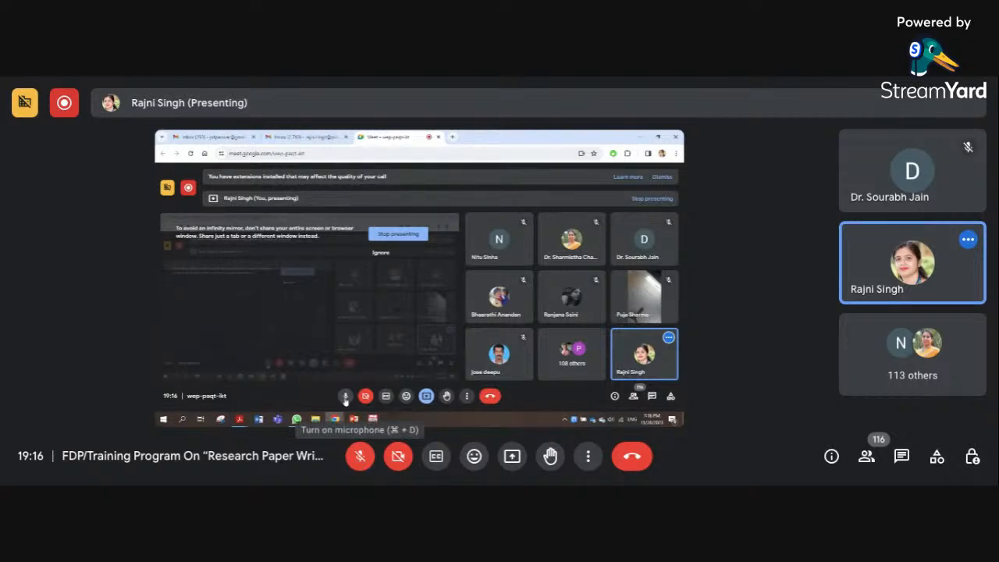
left_click(359, 456)
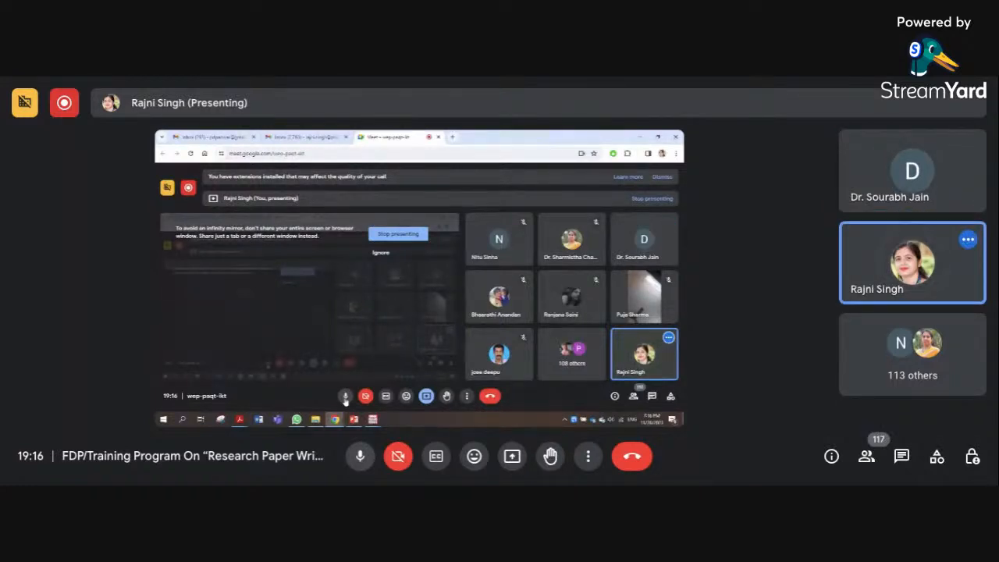
left_click(345, 396)
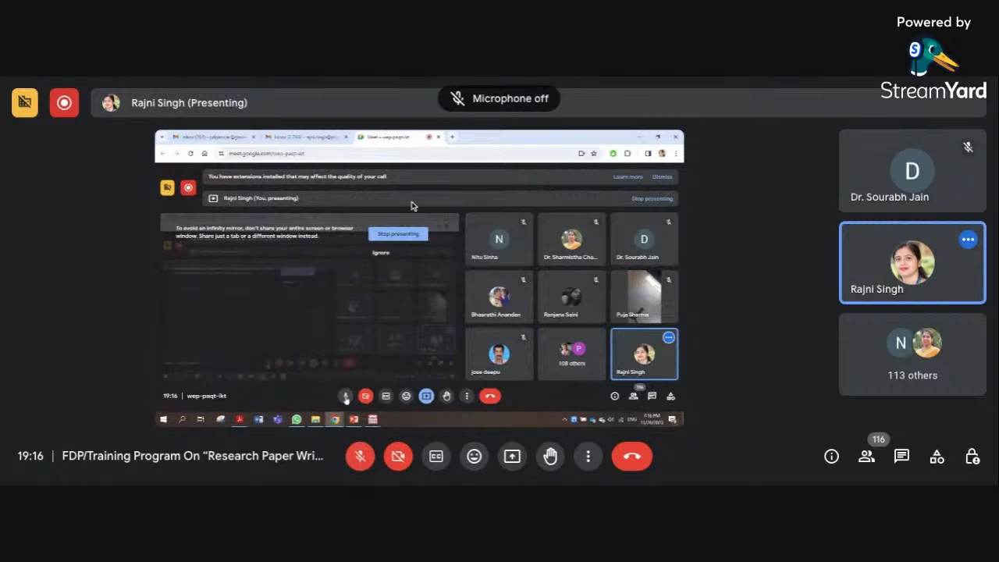